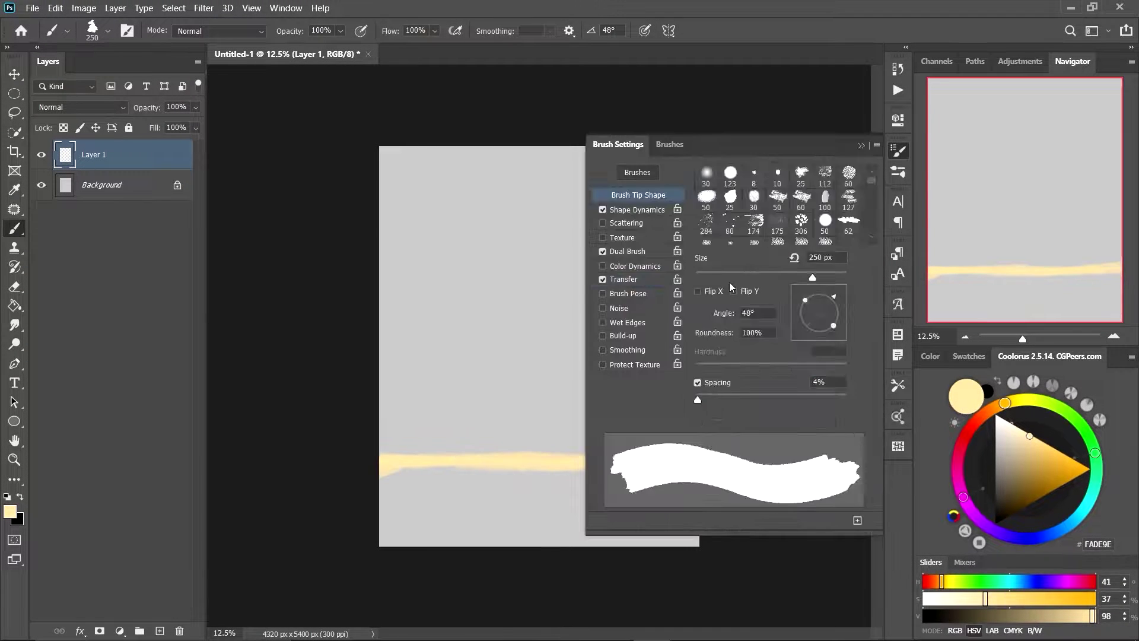
# Paint yellow and tan ground bands across the bottom of the canvas.
pyautogui.moveTo(661, 471); pyautogui.dragTo(382, 516)
pyautogui.moveTo(380, 451); pyautogui.dragTo(565, 437)
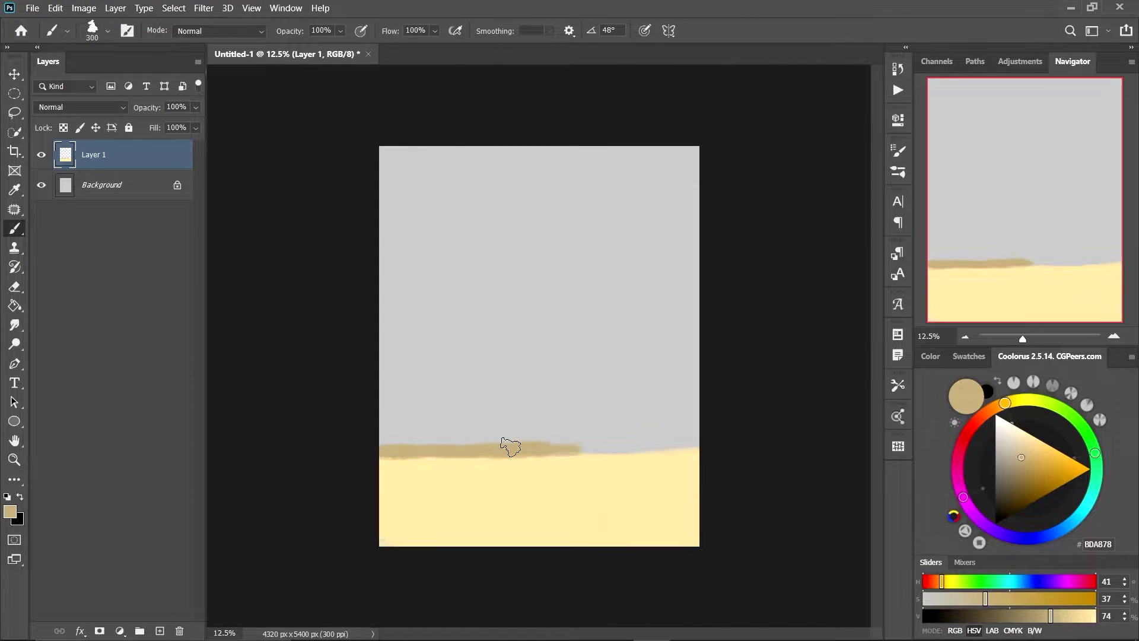
pyautogui.moveTo(356, 536); pyautogui.dragTo(542, 503)
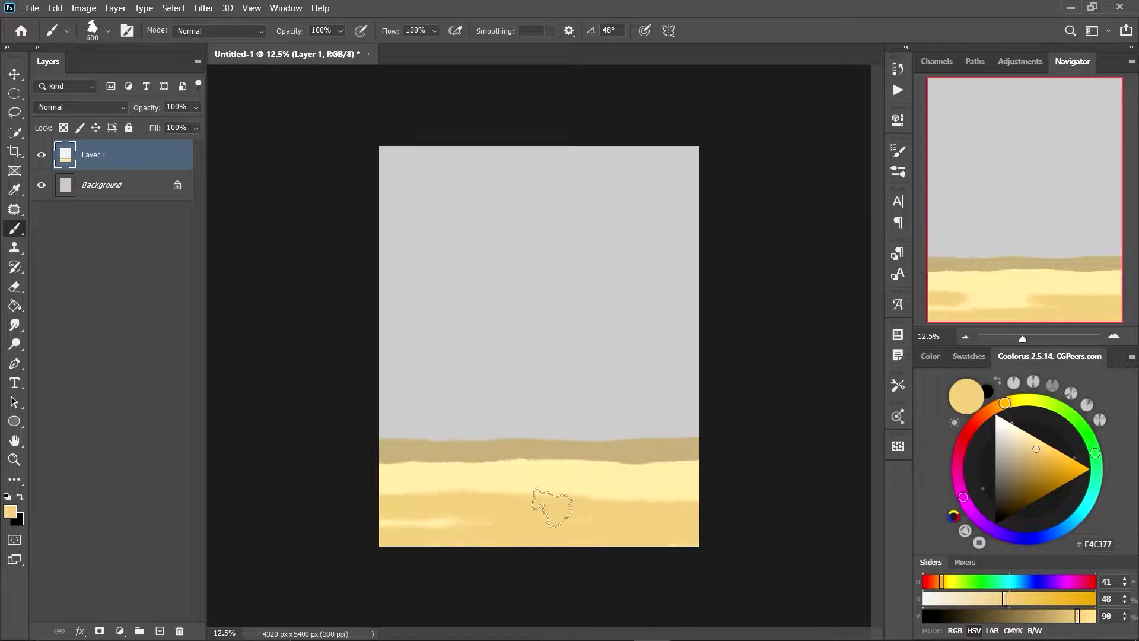
pyautogui.press('[')
pyautogui.press('[')
# Add a light-yellow sand band and speckled highlights, then a new backdrop layer.
pyautogui.keyDown('alt'); pyautogui.click(451, 475); pyautogui.keyUp('alt')
pyautogui.moveTo(700, 475); pyautogui.dragTo(437, 475)
pyautogui.press('[')
pyautogui.press('[')
pyautogui.press('[')
pyautogui.moveTo(396, 522); pyautogui.dragTo(629, 506)
pyautogui.moveTo(382, 508); pyautogui.dragTo(454, 508)
pyautogui.moveTo(463, 451); pyautogui.dragTo(520, 450)
pyautogui.click(116, 184)
pyautogui.hotkey('ctrl', 'shift', 'alt', 'n')
# Cover the grey sky above the sand with dark textured strokes.
pyautogui.rightClick(516, 178)
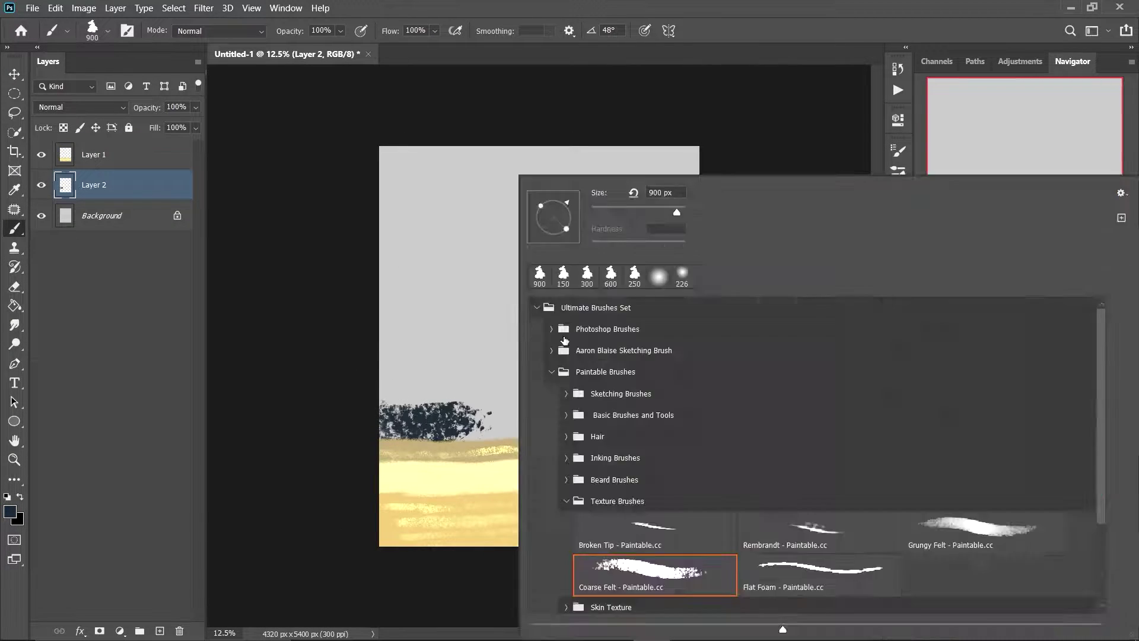
pyautogui.moveTo(380, 418); pyautogui.dragTo(700, 415)
pyautogui.moveTo(409, 403); pyautogui.dragTo(469, 151)
pyautogui.moveTo(386, 367)
pyautogui.mouseDown()
pyautogui.moveTo(465, 188)
pyautogui.moveTo(471, 318)
pyautogui.moveTo(453, 382)
pyautogui.moveTo(404, 372)
pyautogui.moveTo(631, 175)
pyautogui.mouseUp()
# Paint dark and bright green foliage patches into the dark sky.
pyautogui.moveTo(956, 598); pyautogui.dragTo(1009, 598)
pyautogui.moveTo(965, 616); pyautogui.dragTo(1007, 616)
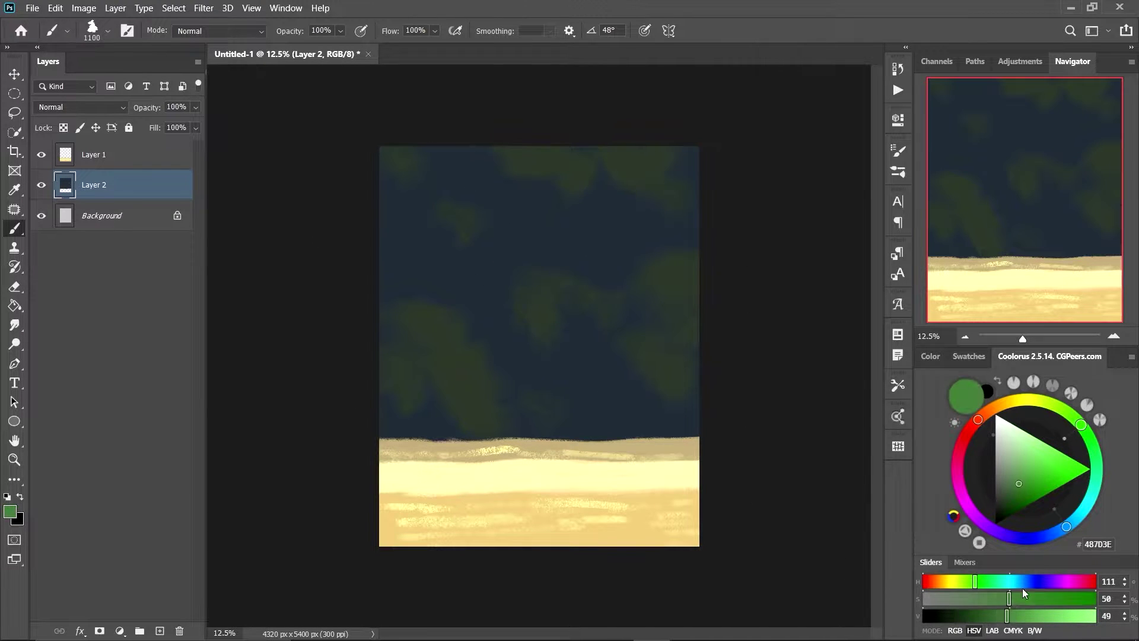
pyautogui.moveTo(416, 309); pyautogui.dragTo(588, 279)
pyautogui.press('[')
pyautogui.press('[')
pyautogui.moveTo(659, 380); pyautogui.dragTo(621, 277)
# Scatter light and green bokeh circles across the sky with a soft round brush.
pyautogui.click(1014, 430)
pyautogui.moveTo(392, 154); pyautogui.dragTo(593, 178)
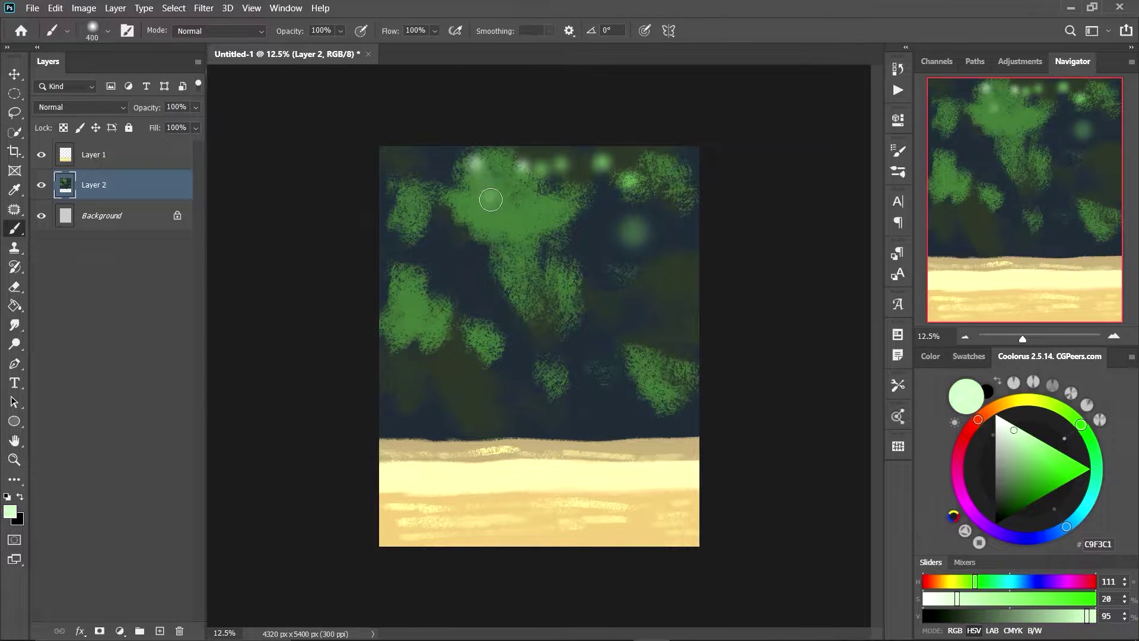
pyautogui.moveTo(416, 178)
pyautogui.mouseDown()
pyautogui.moveTo(516, 172)
pyautogui.moveTo(594, 237)
pyautogui.mouseUp()
pyautogui.press('[')
pyautogui.moveTo(416, 238); pyautogui.dragTo(534, 333)
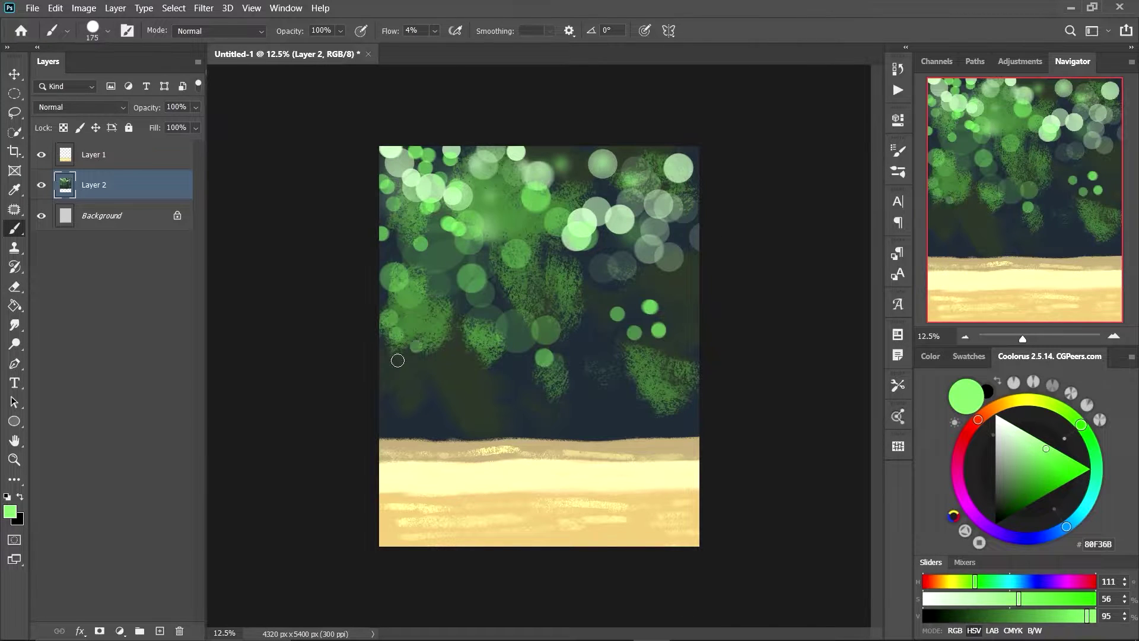
pyautogui.moveTo(564, 202); pyautogui.dragTo(664, 267)
pyautogui.moveTo(569, 297); pyautogui.dragTo(522, 344)
pyautogui.press('[')
pyautogui.press('[')
pyautogui.press('[')
pyautogui.moveTo(451, 332); pyautogui.dragTo(415, 386)
pyautogui.moveTo(975, 581); pyautogui.dragTo(1022, 582)
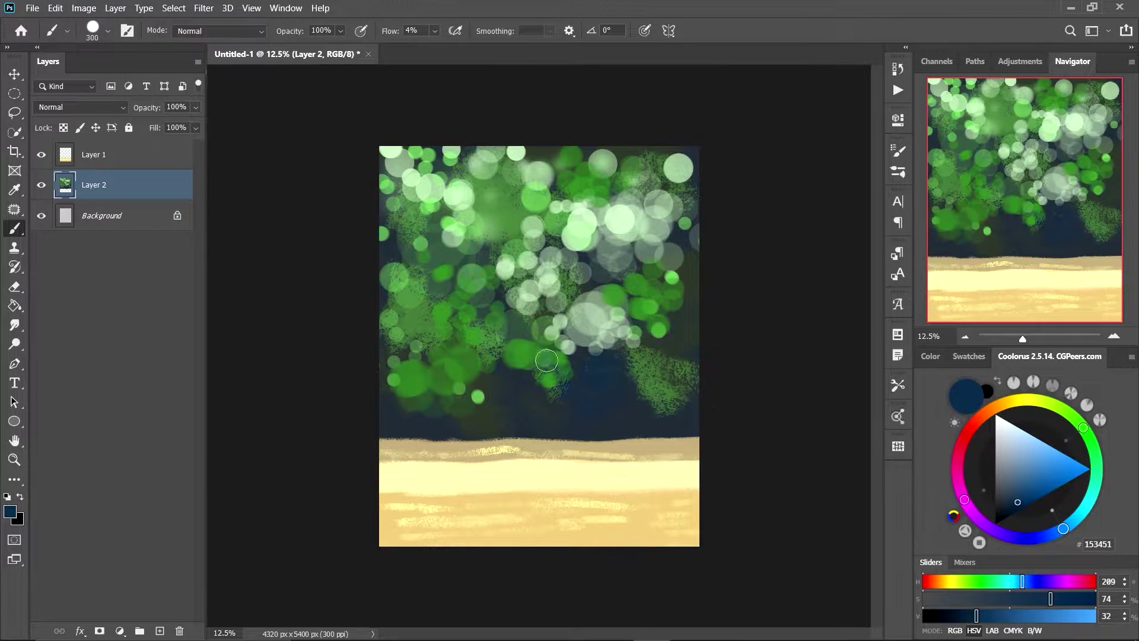
# Add dark blue and light blue bokeh circles, then start a Field Blur.
pyautogui.moveTo(415, 385); pyautogui.dragTo(428, 145)
pyautogui.moveTo(1009, 616); pyautogui.dragTo(1095, 616)
pyautogui.moveTo(404, 249)
pyautogui.mouseDown()
pyautogui.moveTo(522, 339)
pyautogui.moveTo(463, 320)
pyautogui.mouseUp()
pyautogui.moveTo(594, 356); pyautogui.dragTo(629, 386)
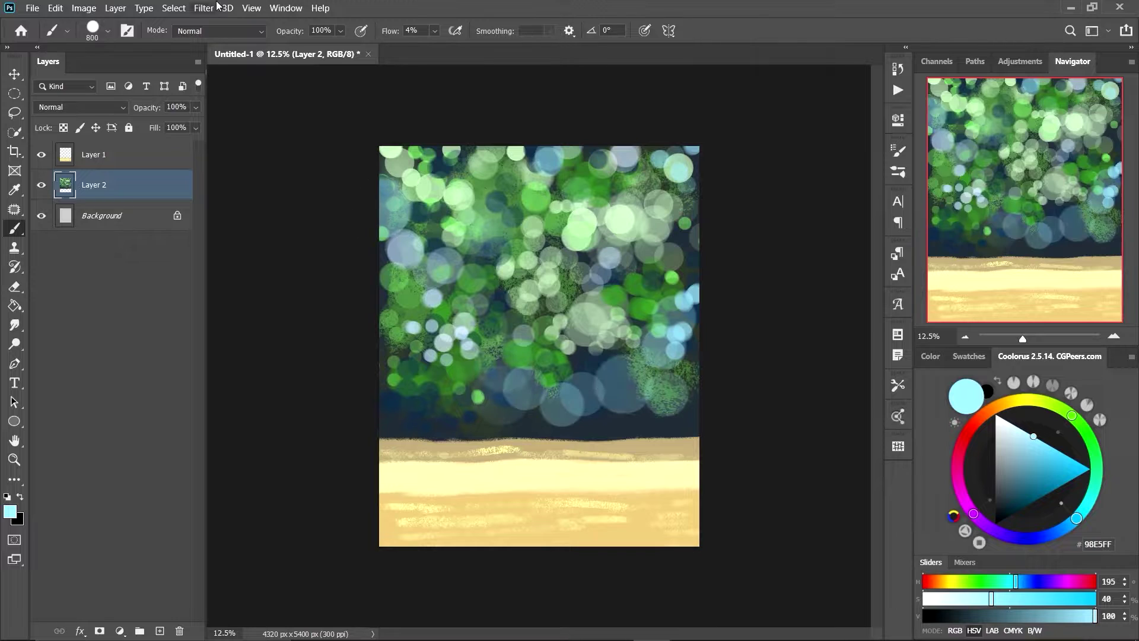
pyautogui.click(203, 7)
pyautogui.click(113, 181)
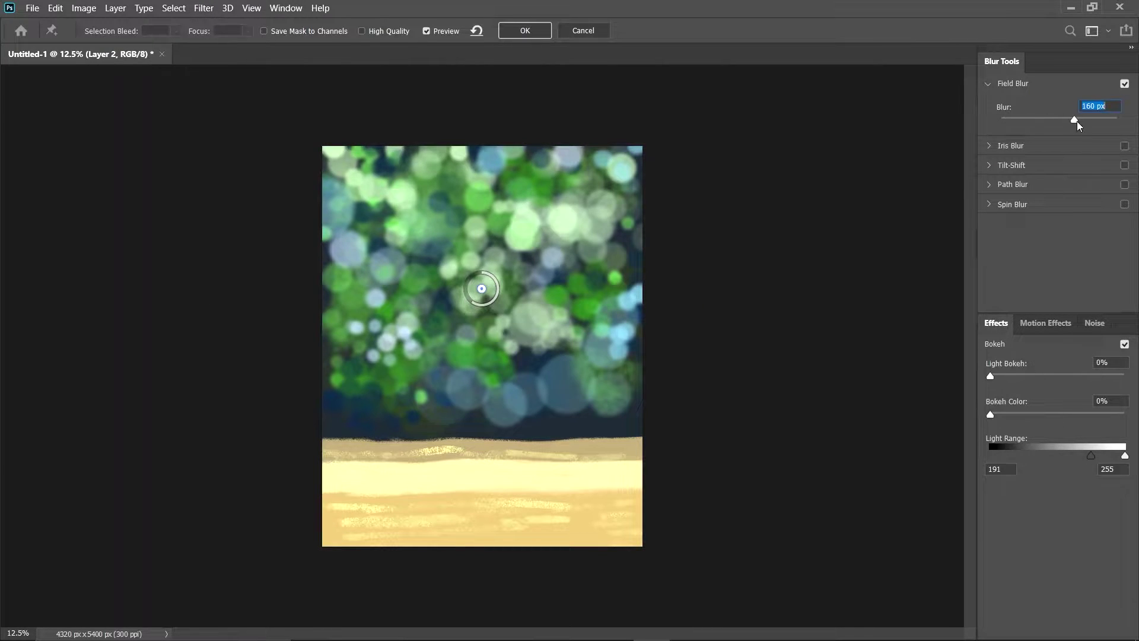
# Gaussian-blur the backdrop and boost its saturation with a clipped Hue/Saturation layer.
pyautogui.click(583, 30)
pyautogui.click(993, 268)
pyautogui.click(82, 107)
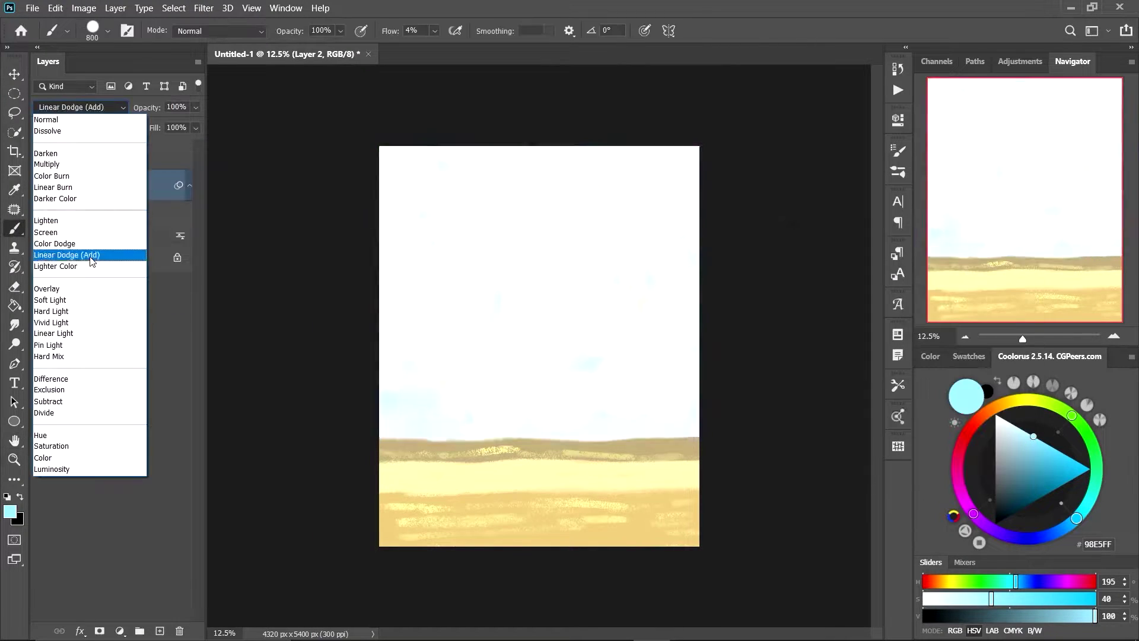
pyautogui.press('Escape')
pyautogui.click(119, 631)
pyautogui.moveTo(789, 249); pyautogui.dragTo(806, 251)
# Repaint the sand near the horizon with a sampled sand colour.
pyautogui.click(346, 269)
pyautogui.hotkey('alt', ']')
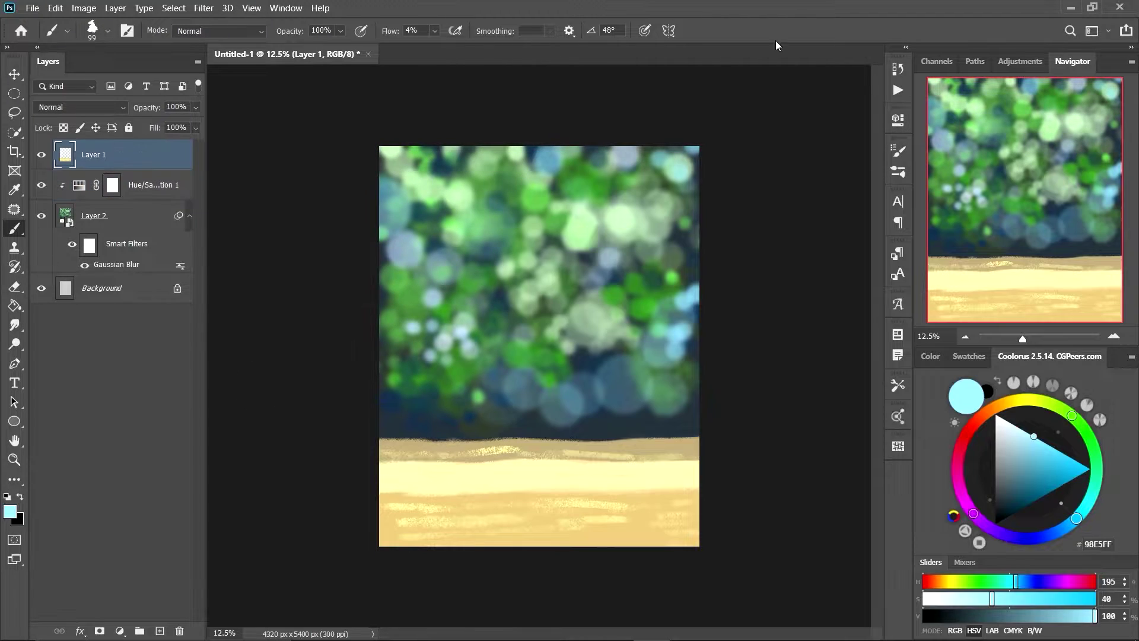
pyautogui.keyDown('alt'); pyautogui.click(510, 523); pyautogui.keyUp('alt')
pyautogui.moveTo(509, 539); pyautogui.dragTo(514, 520)
pyautogui.moveTo(383, 442)
pyautogui.mouseDown()
pyautogui.moveTo(698, 442)
pyautogui.moveTo(629, 439)
pyautogui.moveTo(700, 450)
pyautogui.mouseUp()
# Apply a stronger Tilt-Shift blur focused on the sand and undo a stray stroke.
pyautogui.moveTo(474, 341); pyautogui.dragTo(490, 496)
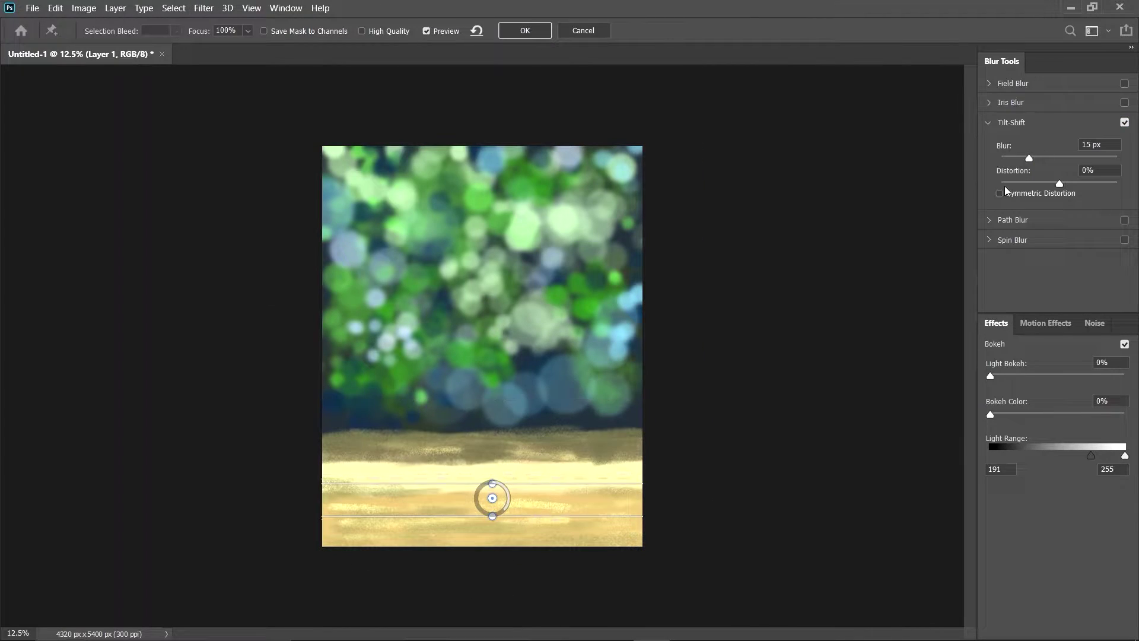
pyautogui.moveTo(1029, 157); pyautogui.dragTo(1053, 158)
pyautogui.press('Return')
pyautogui.hotkey('alt', 'Tab')
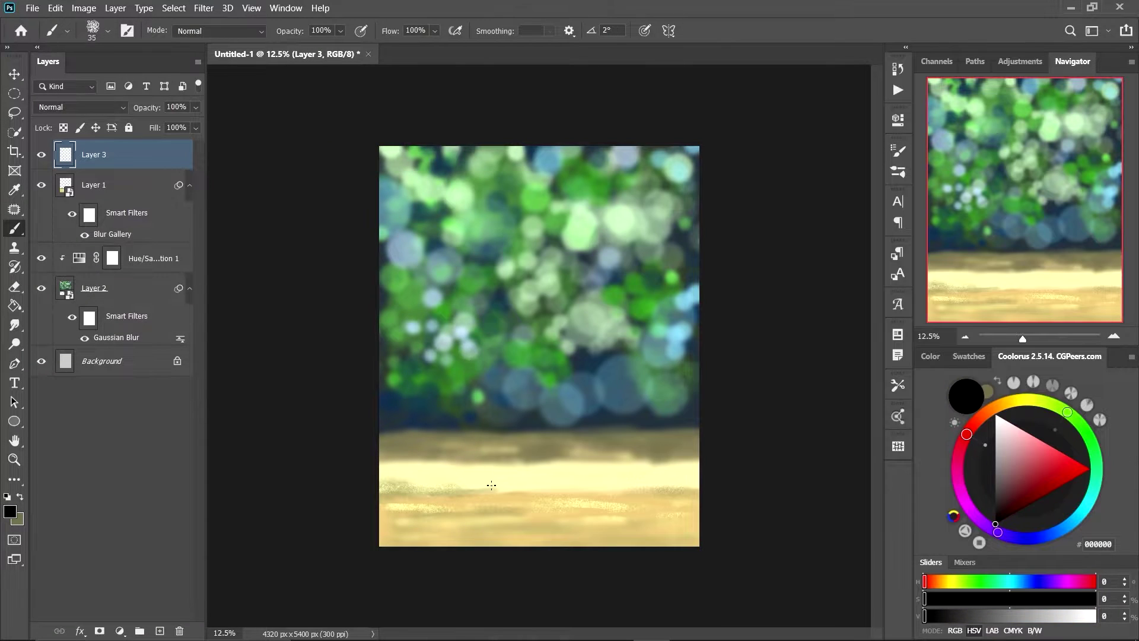
pyautogui.hotkey('ctrl', 'z')
pyautogui.rightClick(631, 466)
# Sketch the walking lemur with its curling tail and shift the sketch right.
pyautogui.press('Escape')
pyautogui.moveTo(611, 367); pyautogui.dragTo(627, 389)
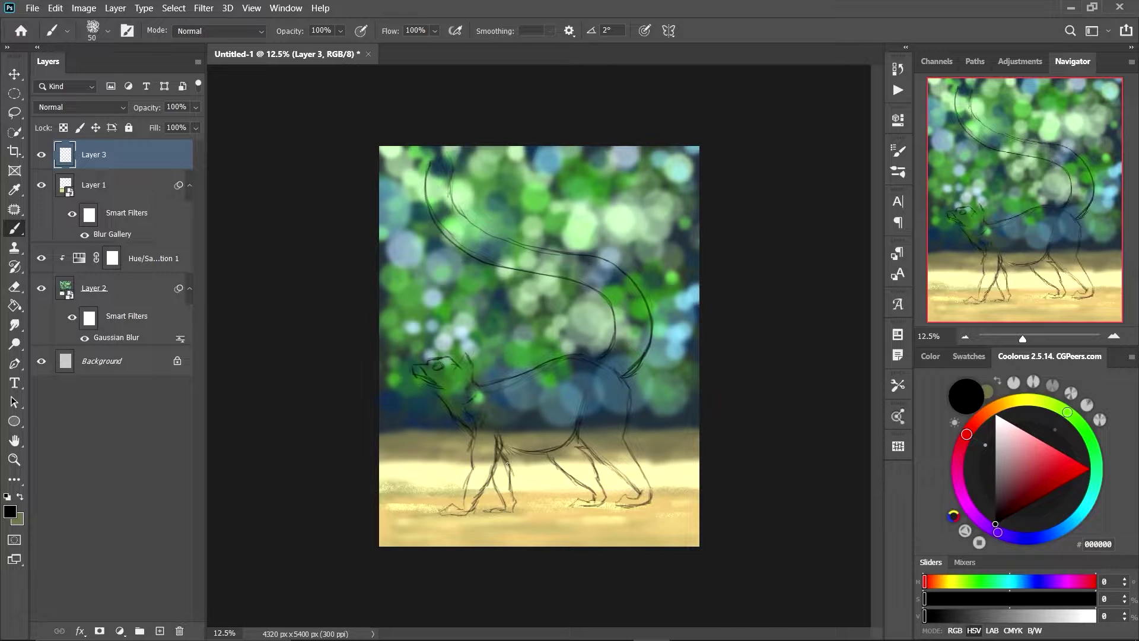
pyautogui.moveTo(507, 463); pyautogui.dragTo(522, 444)
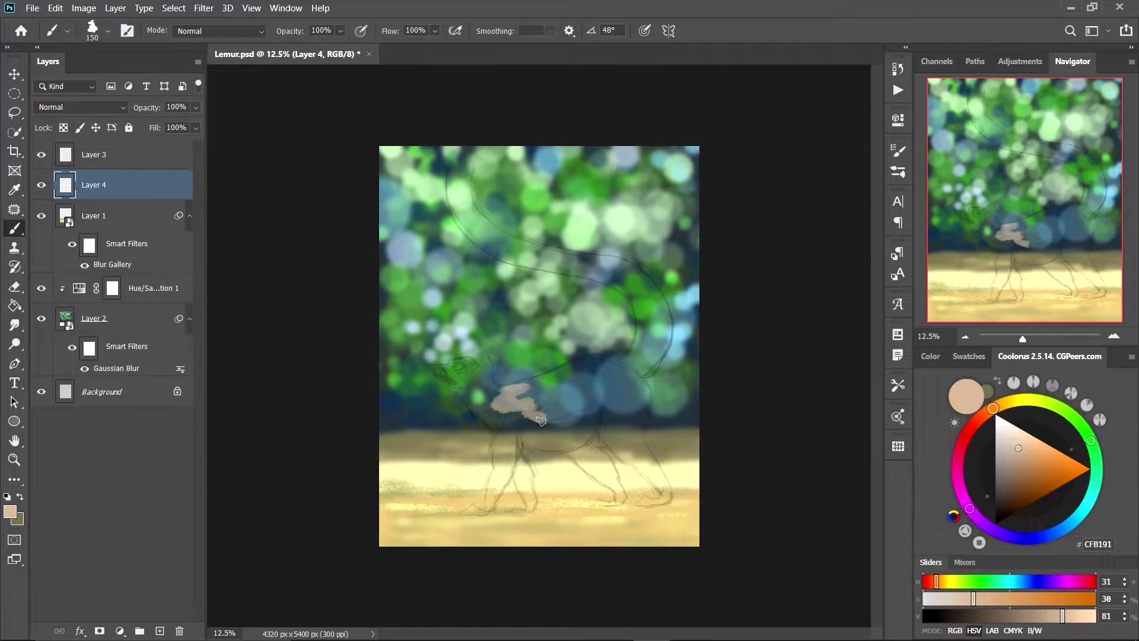
# Block in the beige body and front legs with a tan belly.
pyautogui.moveTo(523, 380)
pyautogui.mouseDown()
pyautogui.moveTo(635, 390)
pyautogui.moveTo(629, 451)
pyautogui.moveTo(623, 403)
pyautogui.moveTo(522, 386)
pyautogui.moveTo(546, 394)
pyautogui.moveTo(502, 475)
pyautogui.mouseUp()
pyautogui.press(']')
pyautogui.press(']')
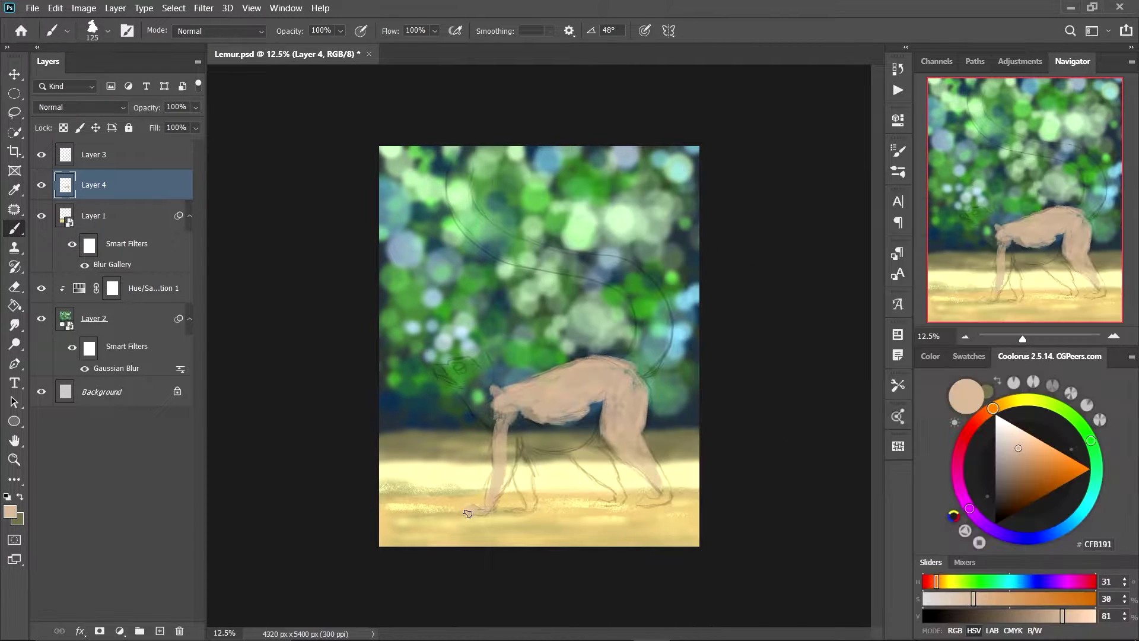
pyautogui.moveTo(505, 415); pyautogui.dragTo(534, 470)
pyautogui.click(1089, 616)
pyautogui.click(1004, 604)
pyautogui.moveTo(522, 422); pyautogui.dragTo(606, 454)
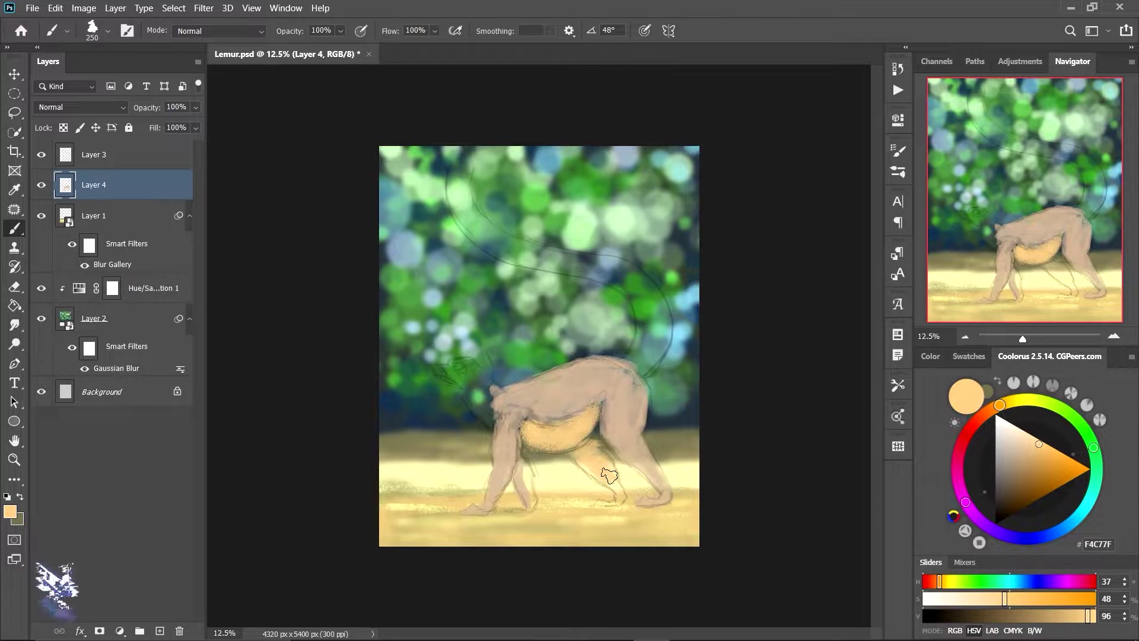
# Paint a pale head, a long pale tail with dark grey rings, and a near-black nose.
pyautogui.press('[')
pyautogui.press('[')
pyautogui.press('[')
pyautogui.moveTo(483, 356)
pyautogui.mouseDown()
pyautogui.moveTo(492, 427)
pyautogui.moveTo(469, 360)
pyautogui.mouseUp()
pyautogui.press(']')
pyautogui.press(']')
pyautogui.press(']')
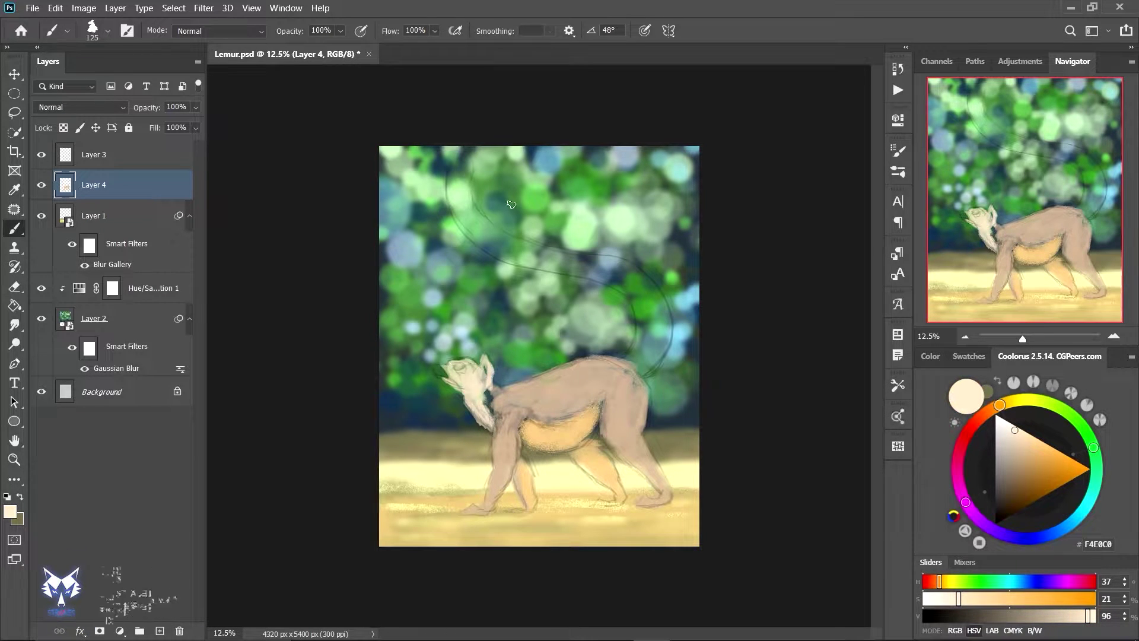
pyautogui.moveTo(457, 172)
pyautogui.mouseDown()
pyautogui.moveTo(647, 356)
pyautogui.moveTo(635, 362)
pyautogui.mouseUp()
pyautogui.keyDown('alt'); pyautogui.click(638, 333); pyautogui.keyUp('alt')
pyautogui.moveTo(637, 316); pyautogui.dragTo(486, 237)
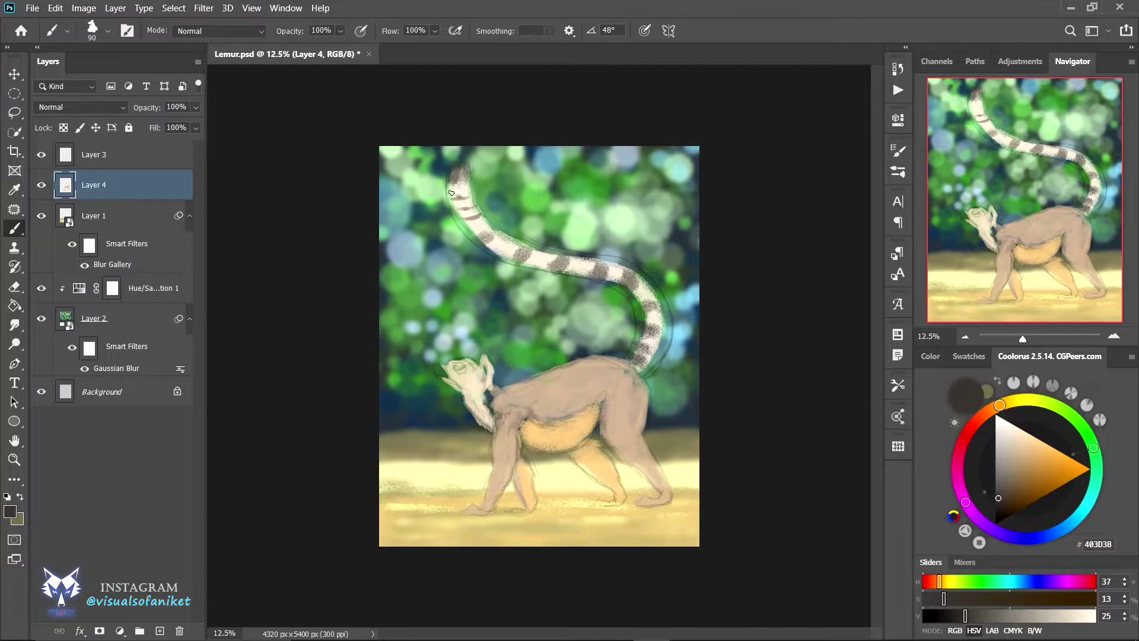
pyautogui.moveTo(469, 196); pyautogui.dragTo(457, 175)
pyautogui.press('[')
pyautogui.press('[')
pyautogui.press('[')
pyautogui.keyDown('alt'); pyautogui.click(445, 377); pyautogui.keyUp('alt')
pyautogui.moveTo(438, 368); pyautogui.dragTo(445, 377)
# Add a new layer and darken the lemur's nose and eye patches.
pyautogui.scroll(1, 483, 355)
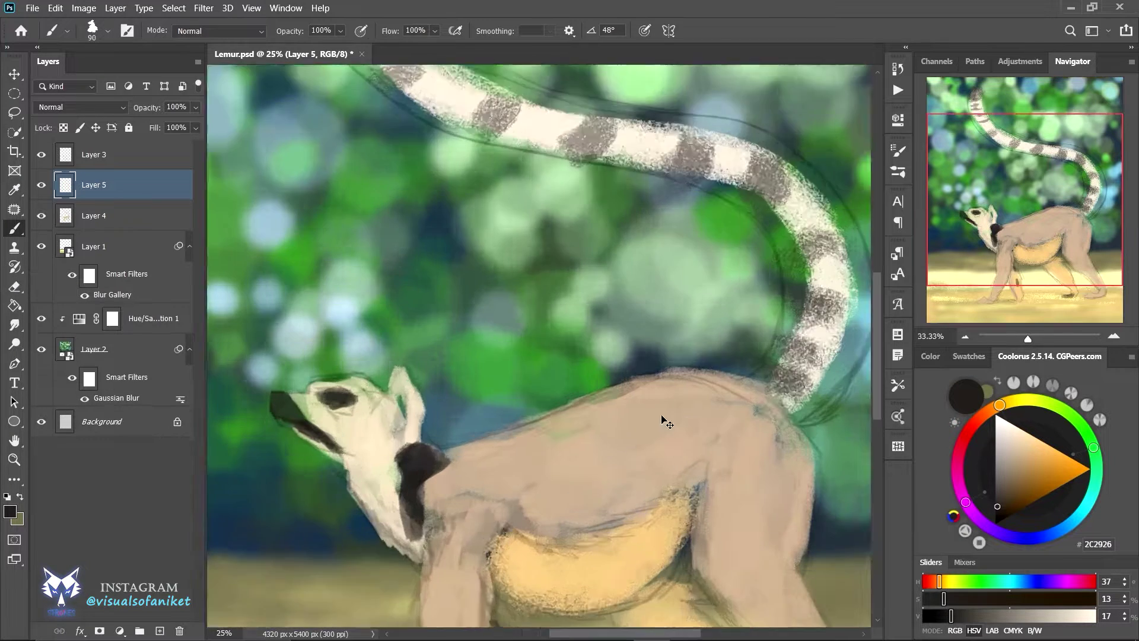
pyautogui.hotkey('ctrl', 'shift', 'alt', 'n')
pyautogui.press('[')
pyautogui.press('[')
pyautogui.press('[')
pyautogui.keyDown('alt'); pyautogui.click(410, 237); pyautogui.keyUp('alt')
pyautogui.moveTo(395, 229)
pyautogui.mouseDown()
pyautogui.moveTo(432, 242)
pyautogui.moveTo(419, 245)
pyautogui.mouseUp()
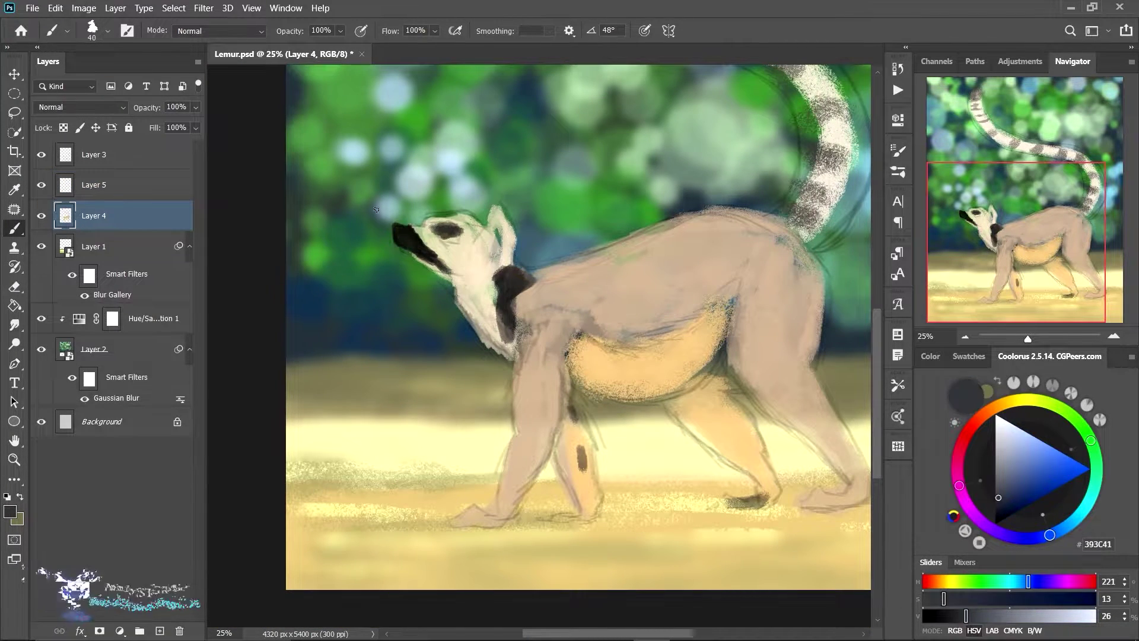
# Detail the face with pale cream, a black-and-yellow eye and grey-brown head tones.
pyautogui.press(']')
pyautogui.keyDown('alt'); pyautogui.click(430, 264); pyautogui.keyUp('alt')
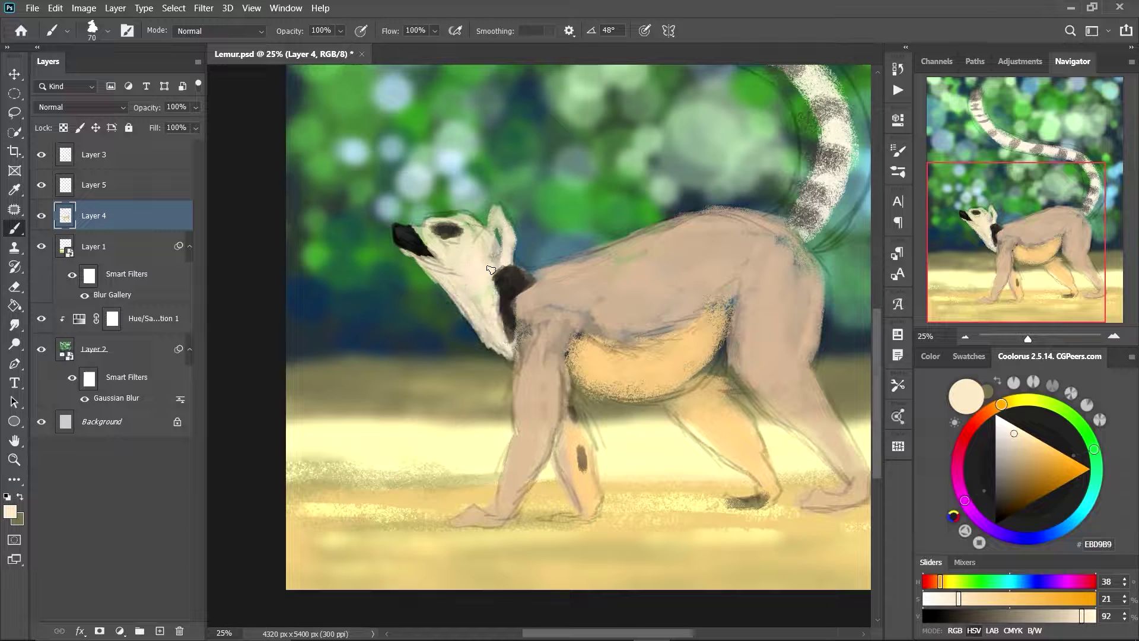
pyautogui.keyDown('alt'); pyautogui.click(405, 257); pyautogui.keyUp('alt')
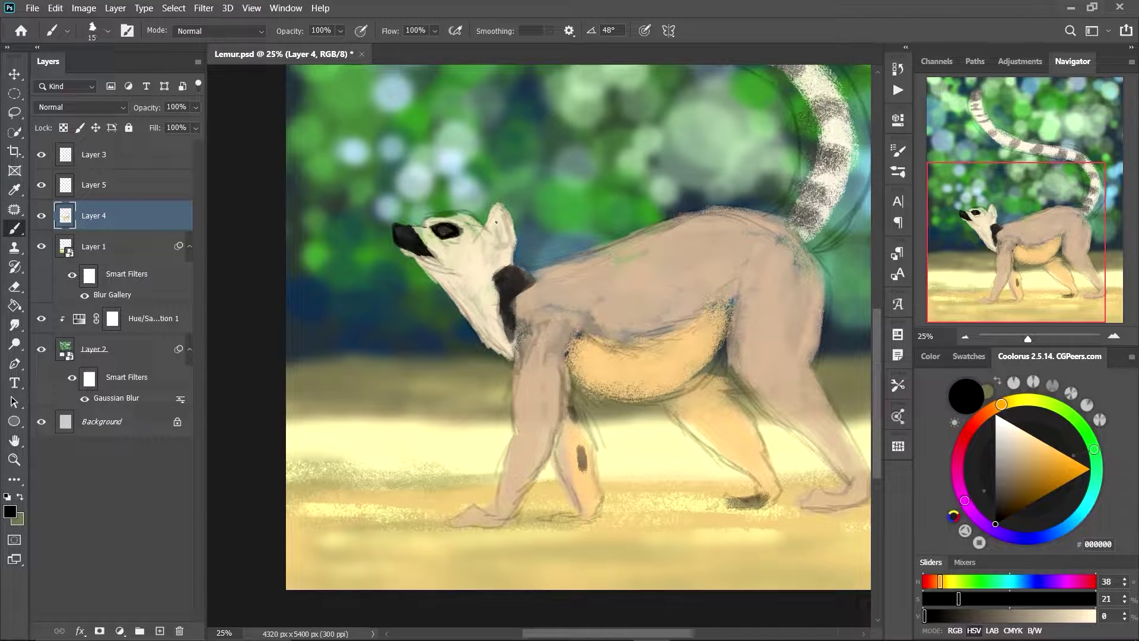
pyautogui.keyDown('alt'); pyautogui.click(443, 227); pyautogui.keyUp('alt')
pyautogui.press(']')
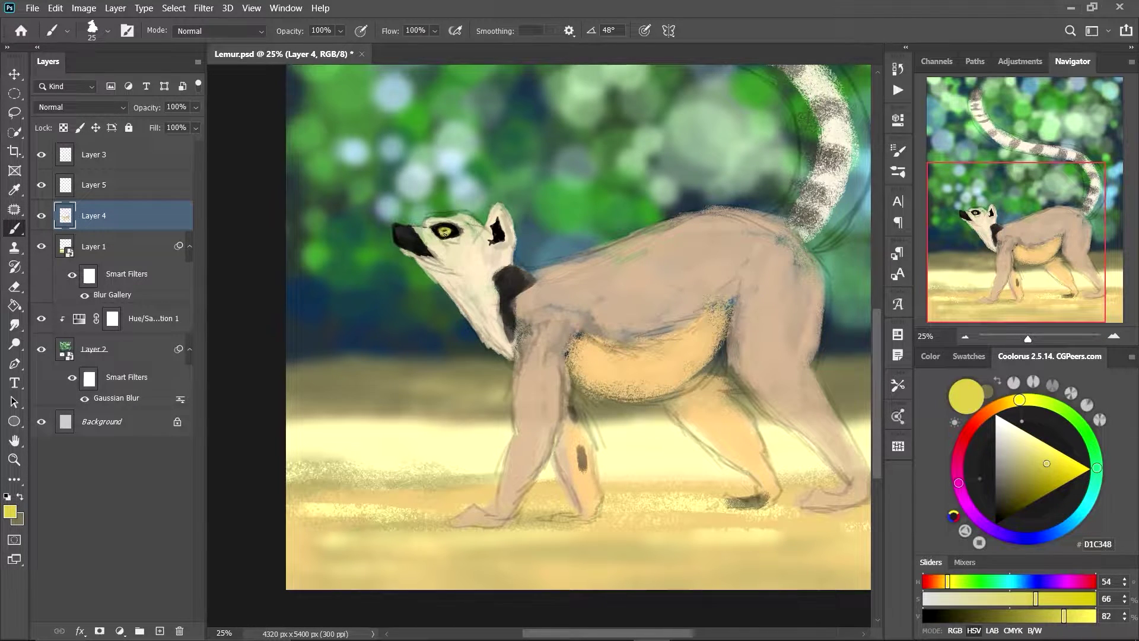
pyautogui.keyDown('alt'); pyautogui.click(438, 235); pyautogui.keyUp('alt')
pyautogui.press(']')
pyautogui.press(']')
pyautogui.press(']')
pyautogui.keyDown('alt'); pyautogui.click(507, 250); pyautogui.keyUp('alt')
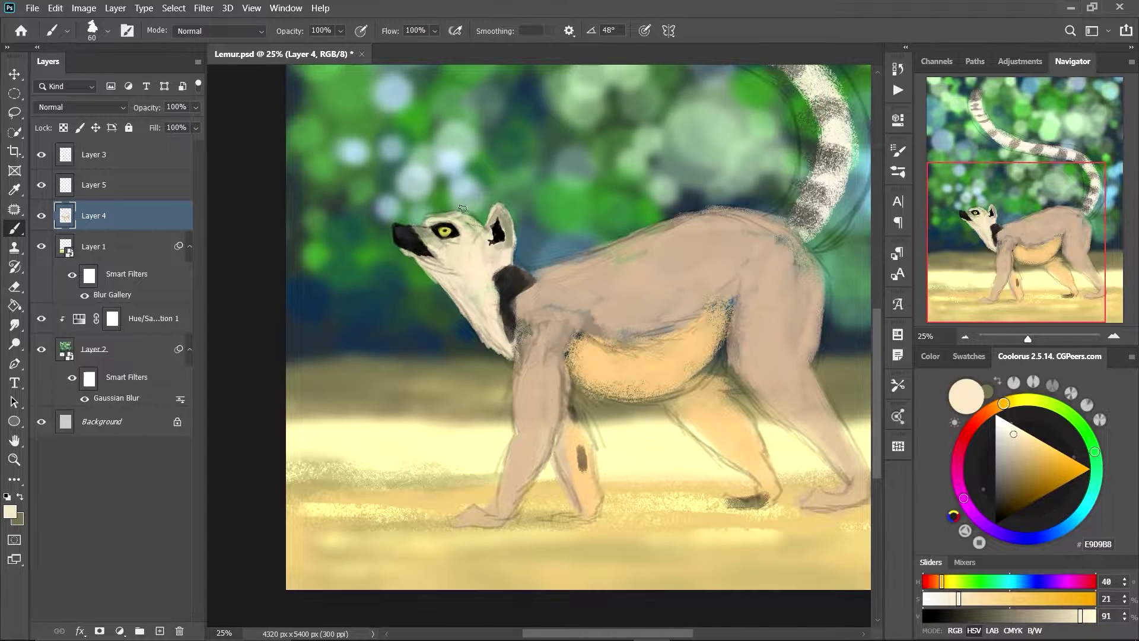
pyautogui.press('[')
pyautogui.press('[')
pyautogui.press('[')
# Shade the body in tan and greyish brown and paint near-black toe details.
pyautogui.moveTo(421, 257); pyautogui.dragTo(315, 251)
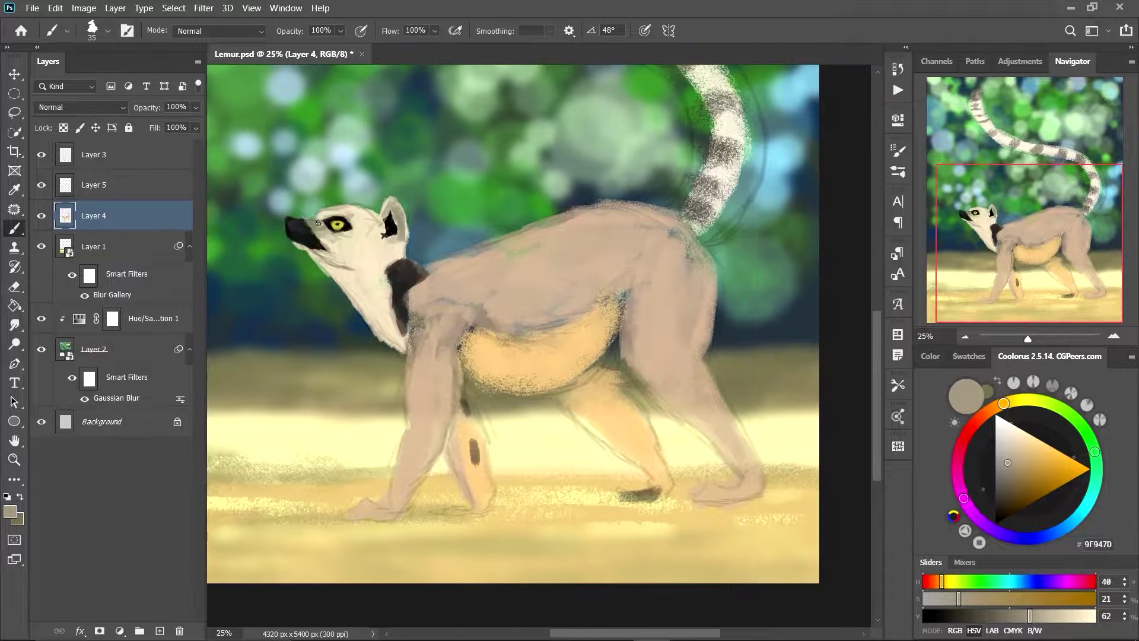
pyautogui.press(']')
pyautogui.press(']')
pyautogui.press(']')
pyautogui.keyDown('alt'); pyautogui.click(386, 280); pyautogui.keyUp('alt')
pyautogui.keyDown('alt'); pyautogui.click(409, 300); pyautogui.keyUp('alt')
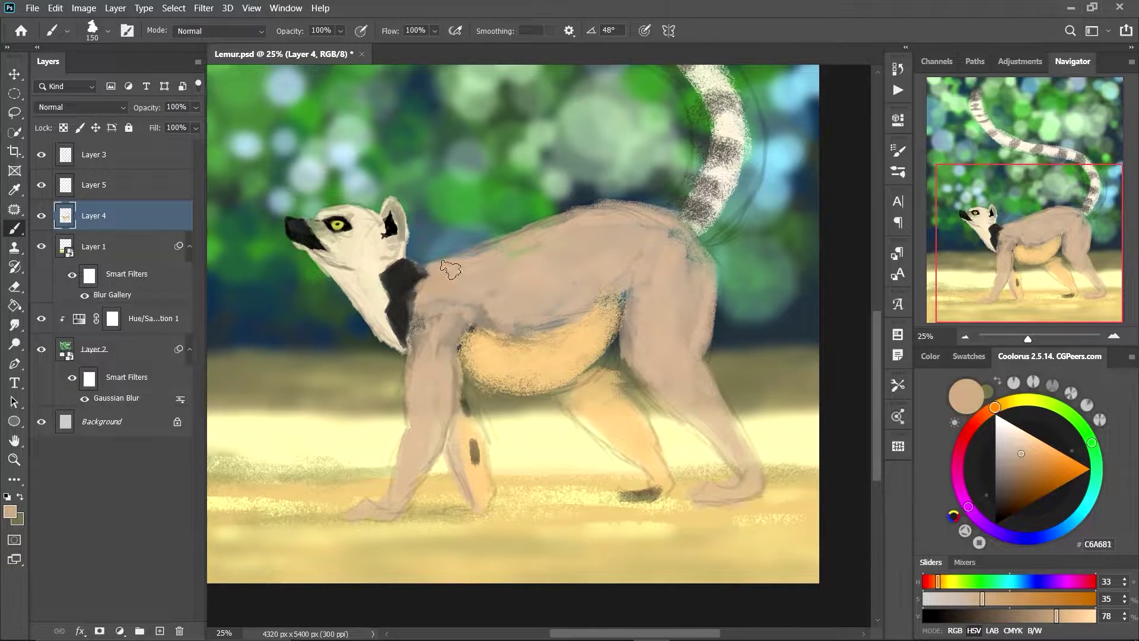
pyautogui.press('[')
pyautogui.press('[')
pyautogui.press('[')
pyautogui.keyDown('alt'); pyautogui.click(353, 474); pyautogui.keyUp('alt')
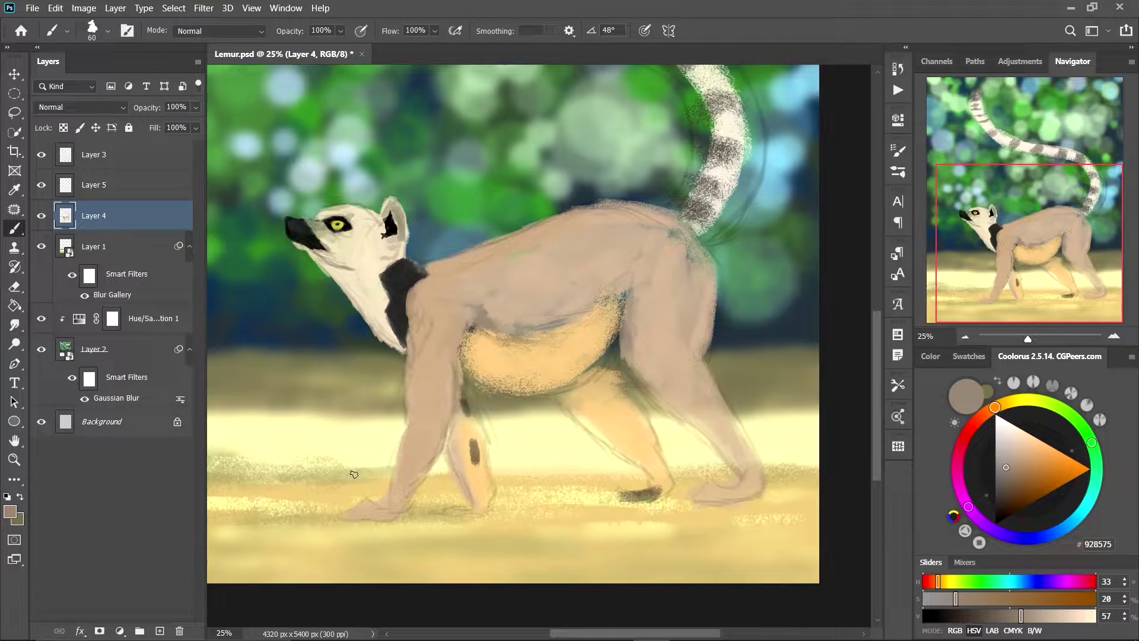
pyautogui.press('[')
pyautogui.press('[')
pyautogui.press('[')
pyautogui.keyDown('alt'); pyautogui.click(356, 513); pyautogui.keyUp('alt')
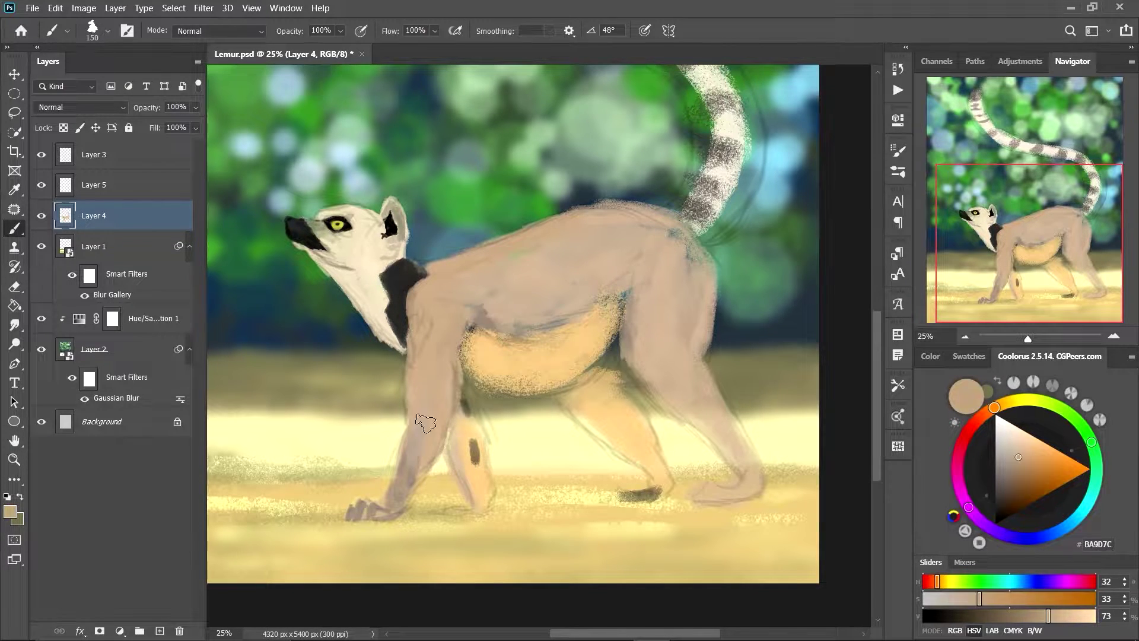
pyautogui.moveTo(350, 518); pyautogui.dragTo(365, 508)
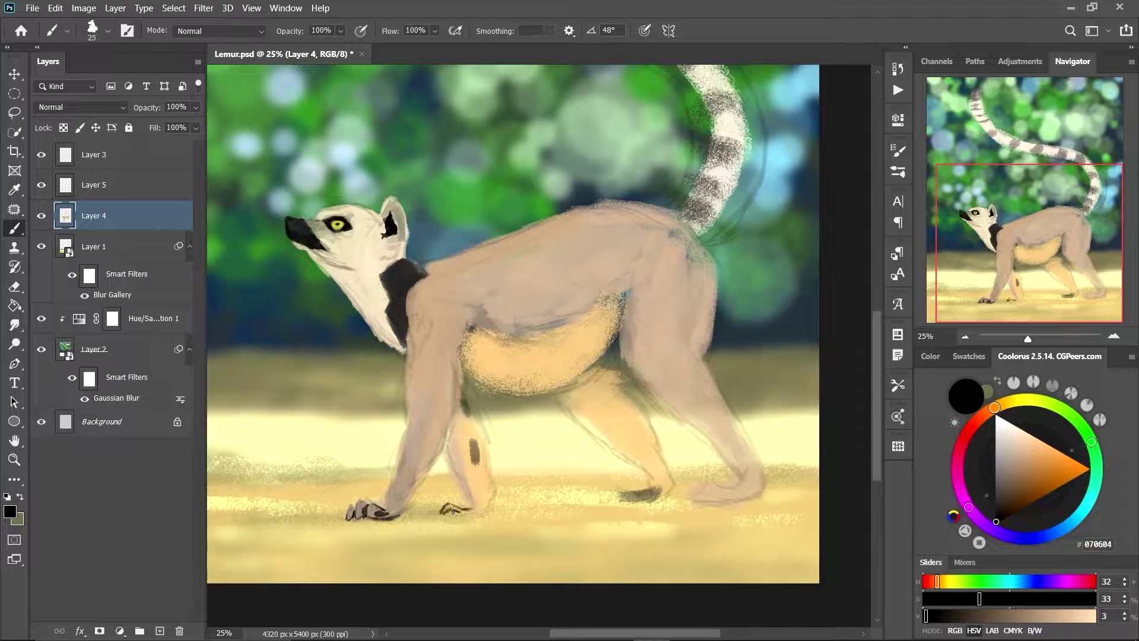
# Move Layer 4 above Layer 5 and merge the layers down.
pyautogui.moveTo(483, 439); pyautogui.dragTo(397, 476)
pyautogui.keyDown('alt'); pyautogui.click(572, 270); pyautogui.keyUp('alt')
pyautogui.press(']')
pyautogui.press(']')
pyautogui.press(']')
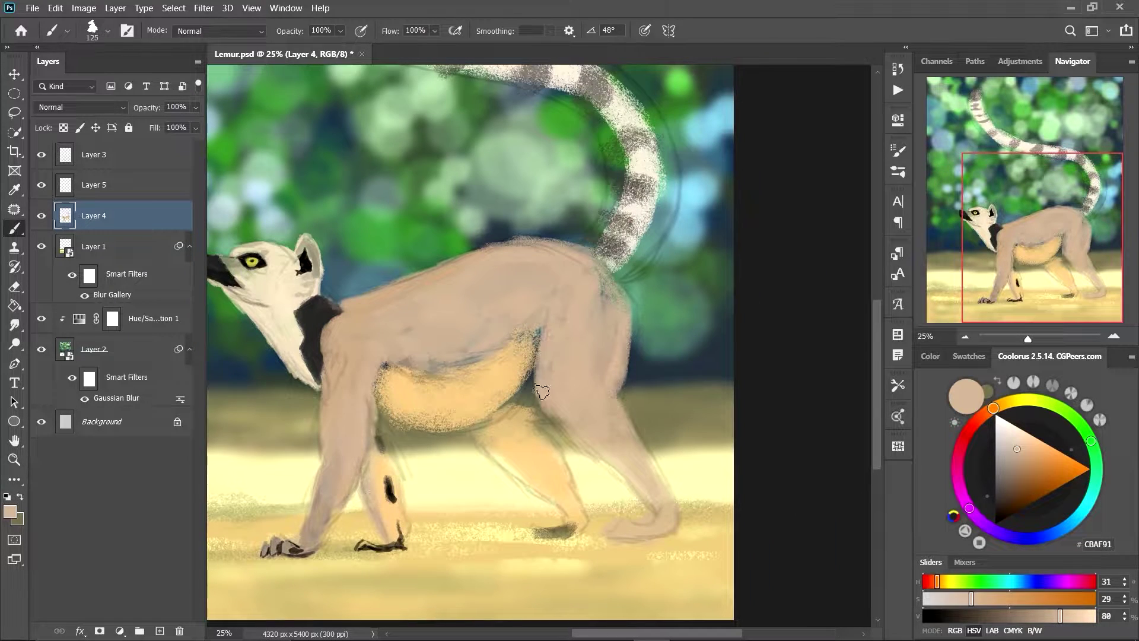
pyautogui.moveTo(65, 216); pyautogui.dragTo(61, 197)
pyautogui.hotkey('ctrl', 'e')
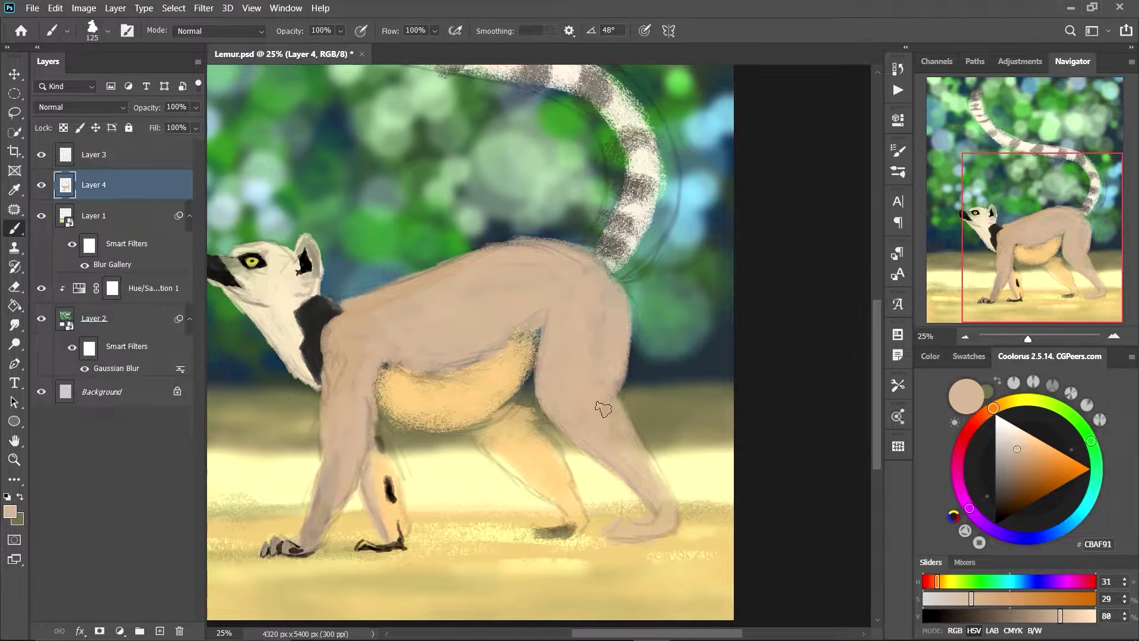
# Lighten the belly with yellow, add cream on the hind leg, and outline the hind paw.
pyautogui.keyDown('alt'); pyautogui.click(522, 356); pyautogui.keyUp('alt')
pyautogui.moveTo(534, 341)
pyautogui.mouseDown()
pyautogui.moveTo(410, 383)
pyautogui.moveTo(510, 428)
pyautogui.moveTo(570, 510)
pyautogui.moveTo(518, 531)
pyautogui.mouseUp()
pyautogui.press('[')
pyautogui.press('[')
pyautogui.press('[')
pyautogui.keyDown('alt'); pyautogui.click(534, 462); pyautogui.keyUp('alt')
pyautogui.keyDown('alt'); pyautogui.click(522, 531); pyautogui.keyUp('alt')
pyautogui.click(956, 616)
pyautogui.press('[')
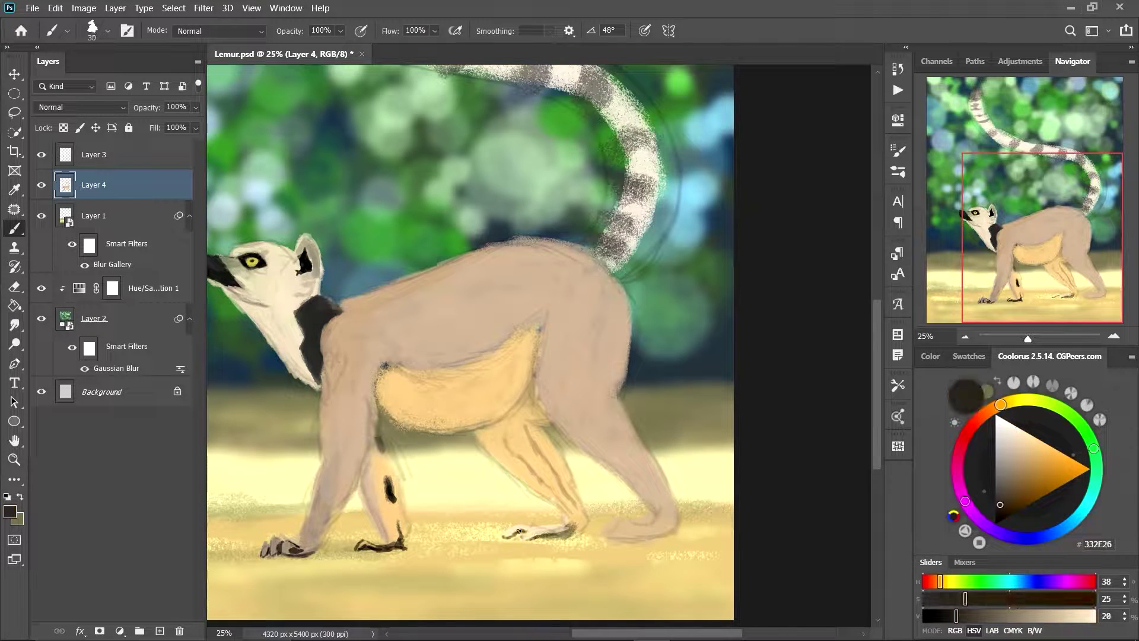
pyautogui.press(']')
pyautogui.press(']')
pyautogui.press(']')
# Paint tan on the belly edge and front leg and darken the hind paw underside.
pyautogui.keyDown('alt'); pyautogui.click(584, 508); pyautogui.keyUp('alt')
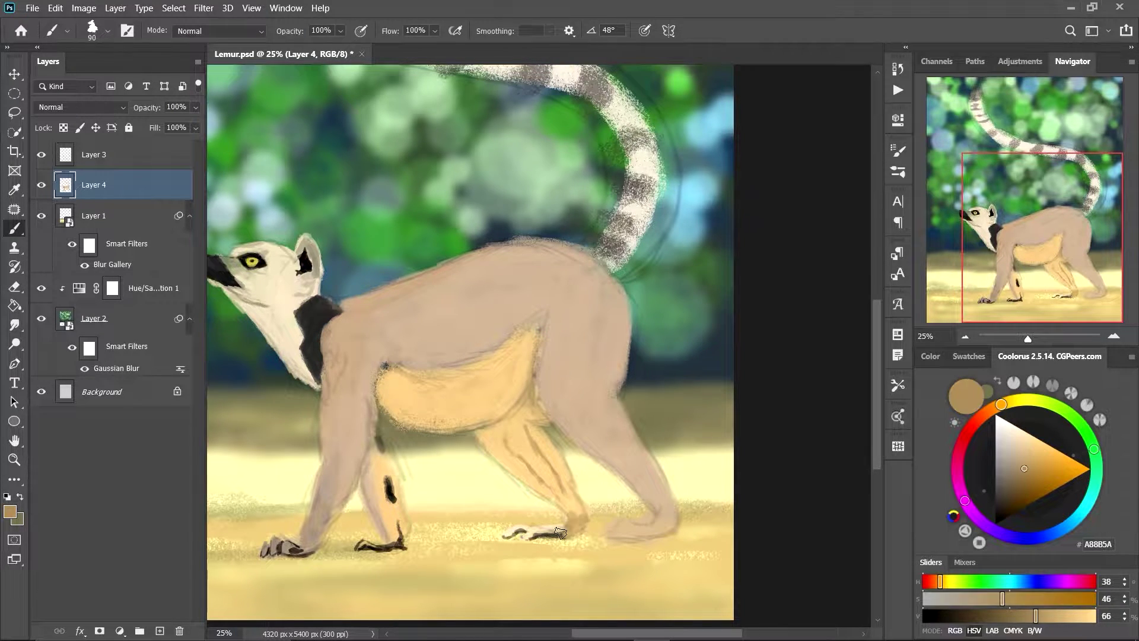
pyautogui.moveTo(505, 417)
pyautogui.mouseDown()
pyautogui.moveTo(398, 463)
pyautogui.moveTo(386, 543)
pyautogui.mouseUp()
pyautogui.press('[')
pyautogui.press('[')
pyautogui.press('[')
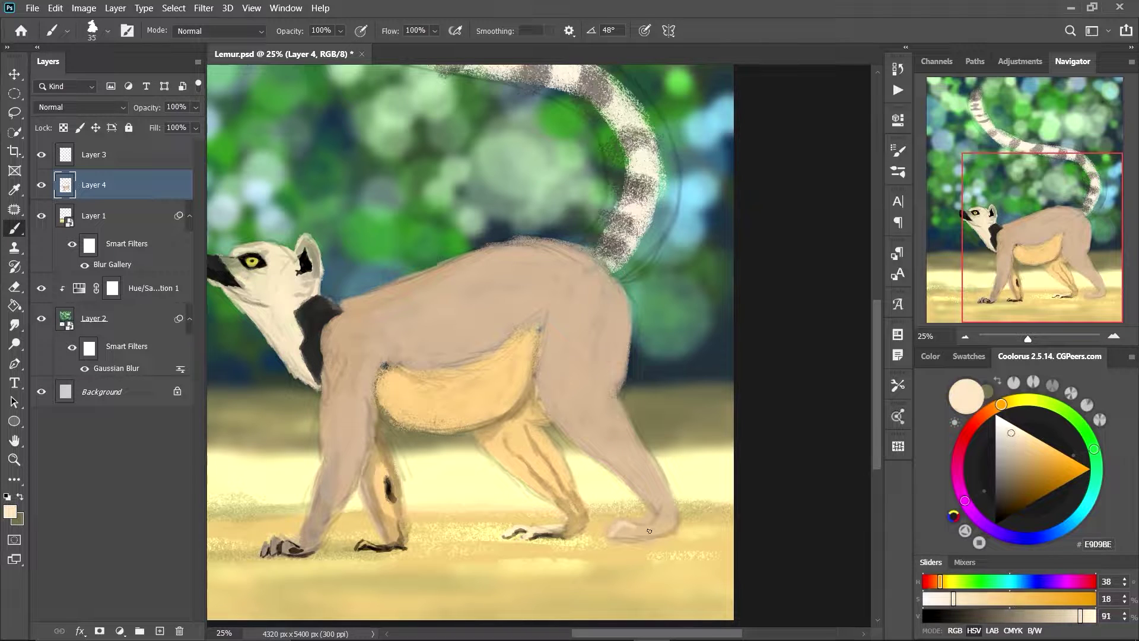
pyautogui.keyDown('alt'); pyautogui.click(631, 531); pyautogui.keyUp('alt')
pyautogui.moveTo(670, 530); pyautogui.dragTo(612, 538)
pyautogui.press(']')
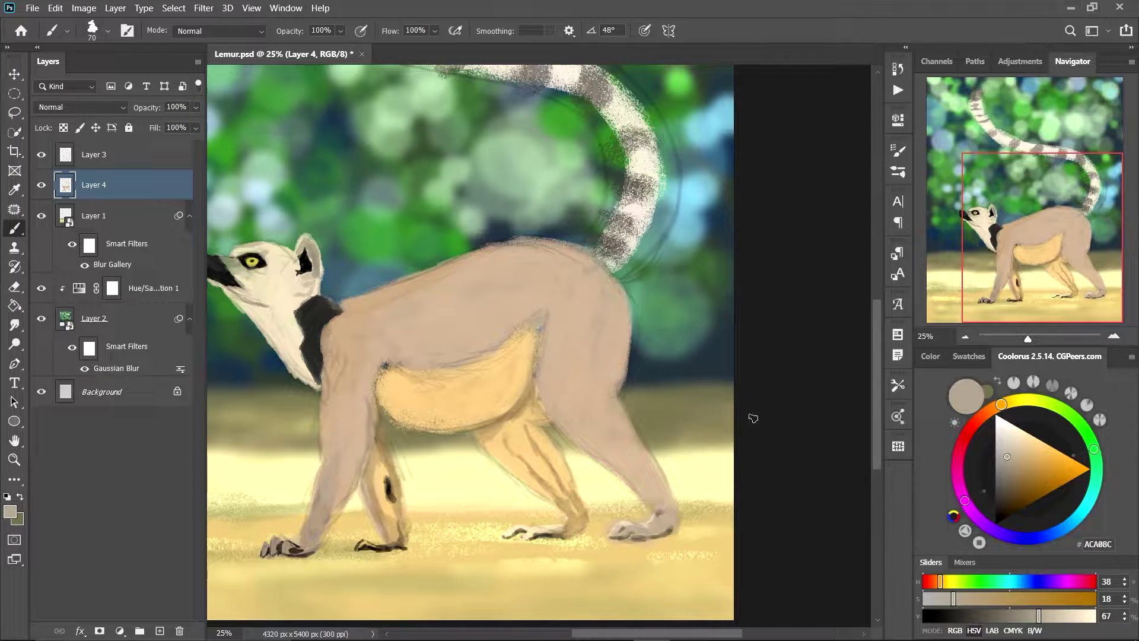
pyautogui.moveTo(594, 451); pyautogui.dragTo(529, 300)
# Add a fur layer using the Pelt 2 brush loaded with sampled near-white.
pyautogui.hotkey('ctrl', 'shift', 'alt', 'n')
pyautogui.rightClick(481, 283)
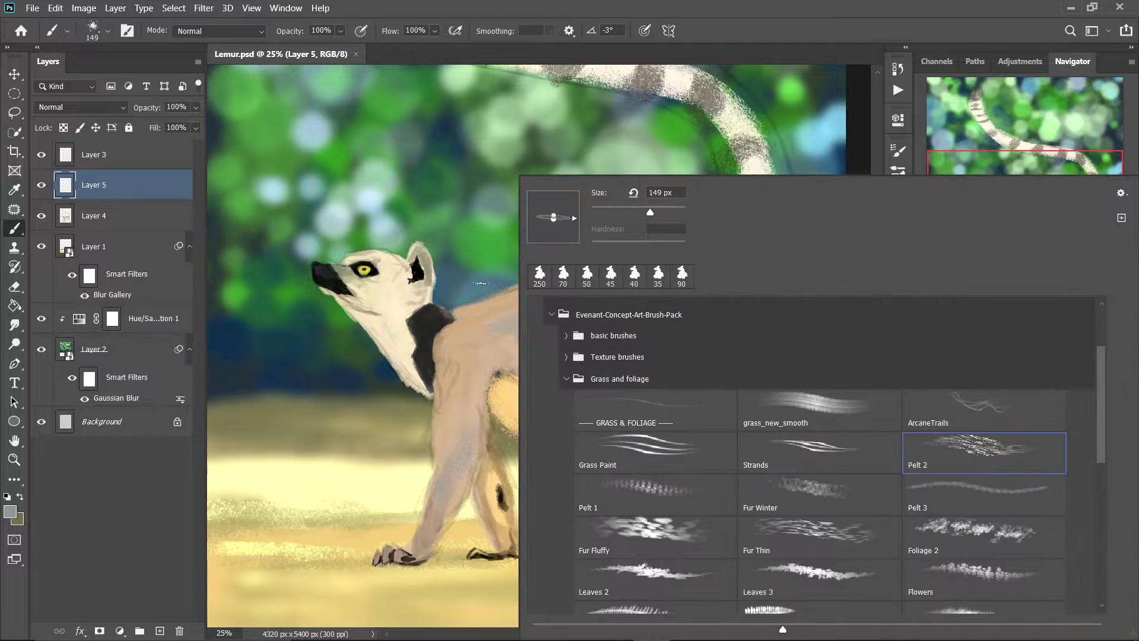
pyautogui.press('Return')
pyautogui.keyDown('alt'); pyautogui.click(565, 382); pyautogui.keyUp('alt')
pyautogui.keyDown('alt'); pyautogui.click(338, 275); pyautogui.keyUp('alt')
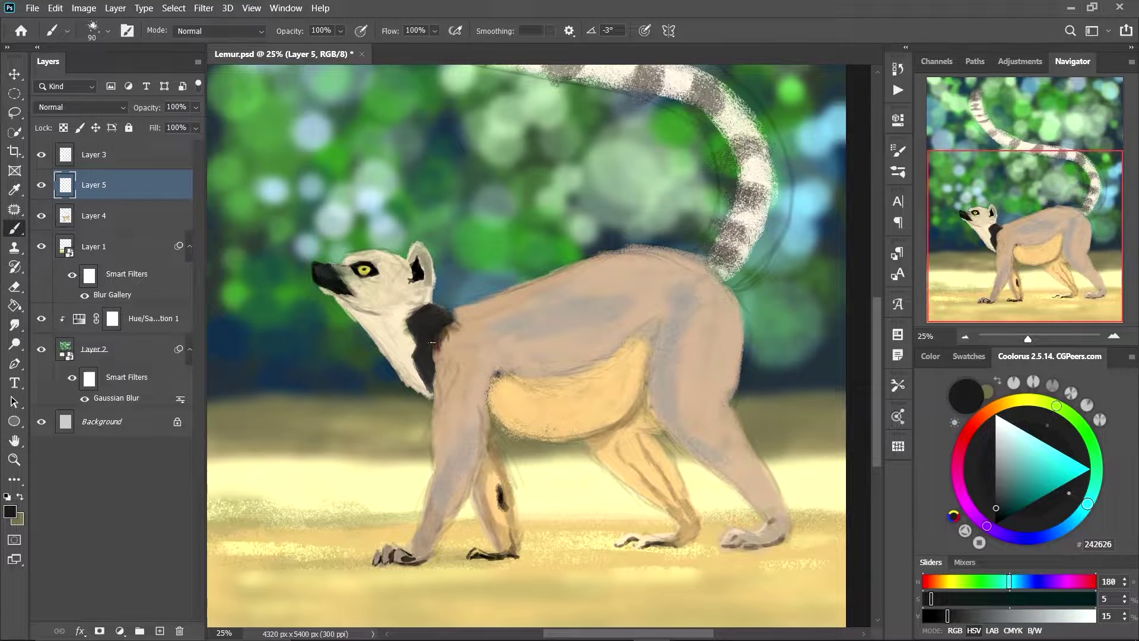
pyautogui.keyDown('alt'); pyautogui.click(411, 270); pyautogui.keyUp('alt')
pyautogui.press(']')
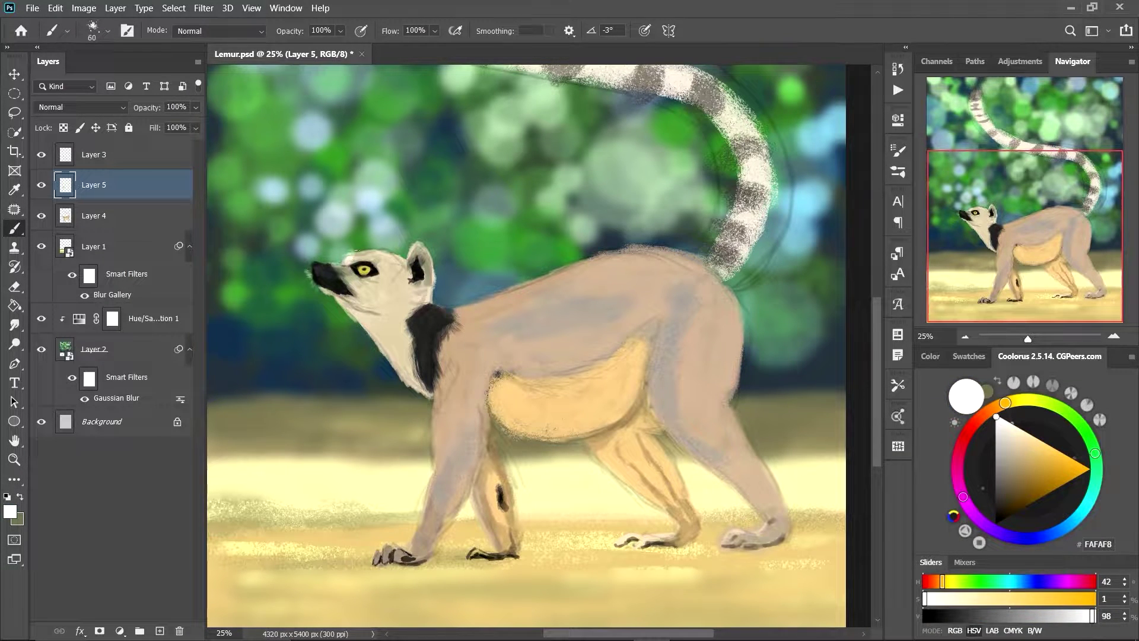
# Hide the Layer 3 sketch and paint light fur along the back and hind edge.
pyautogui.click(41, 154)
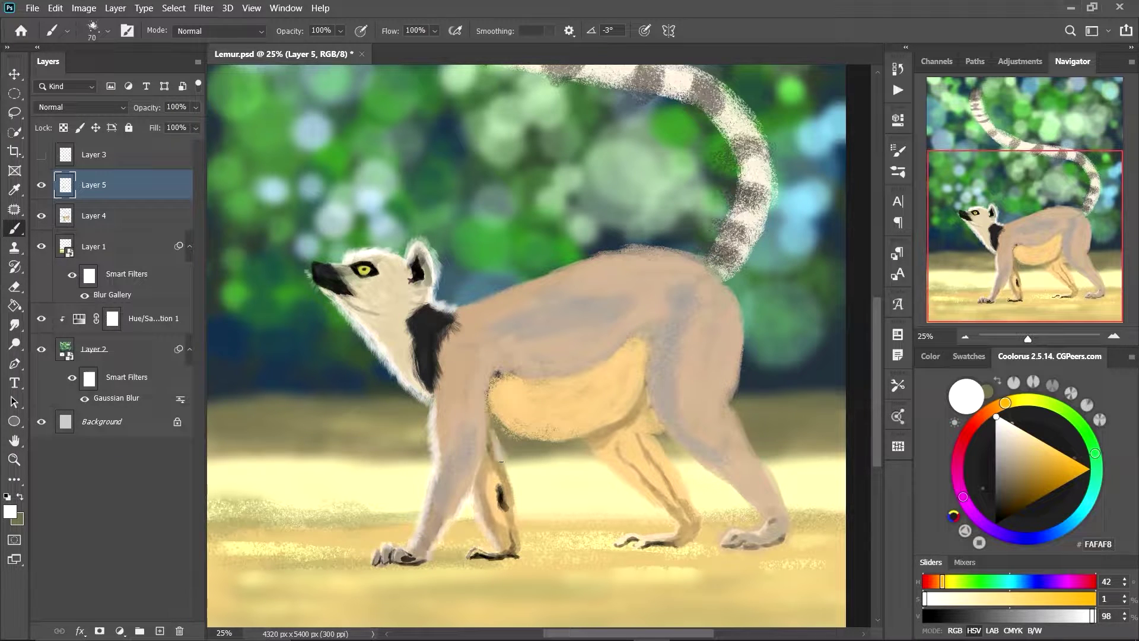
pyautogui.moveTo(446, 295); pyautogui.dragTo(703, 252)
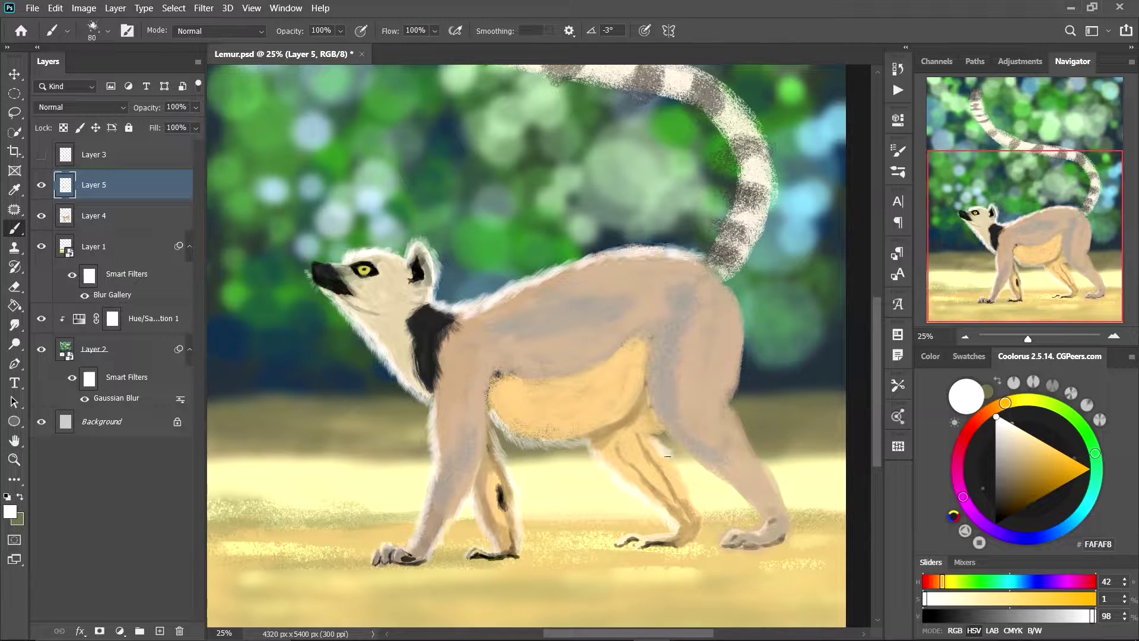
pyautogui.moveTo(748, 342); pyautogui.dragTo(730, 406)
# Paint light white fur along the upper part of the lemur's tail.
pyautogui.scroll(3, 688, 458)
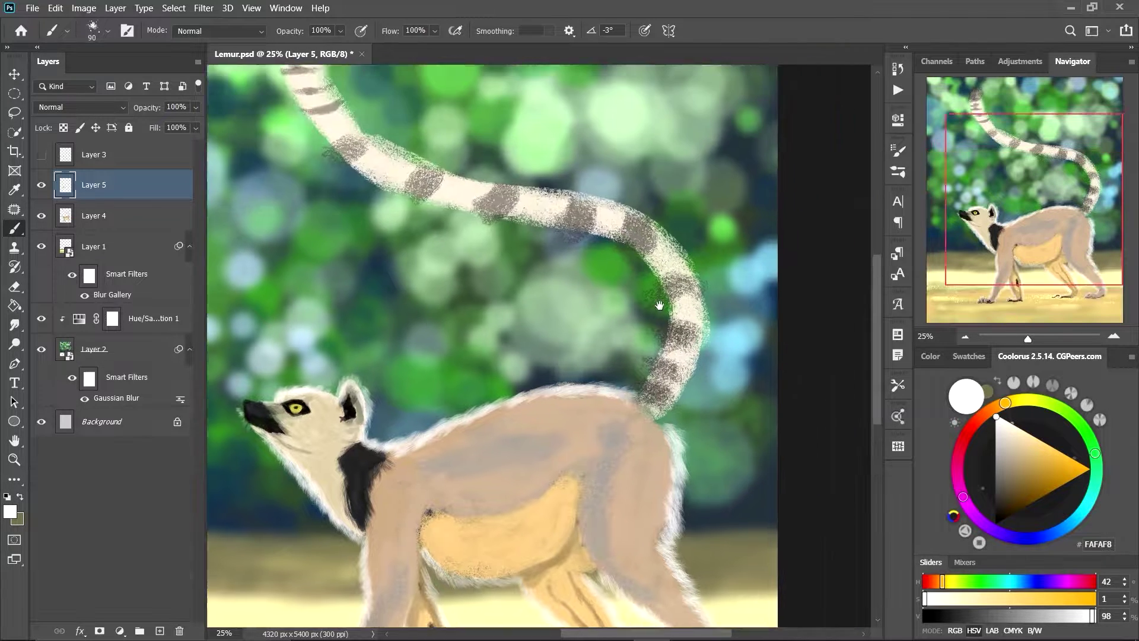
pyautogui.scroll(2, 316, 148)
pyautogui.press(']')
pyautogui.moveTo(311, 188)
pyautogui.mouseDown()
pyautogui.moveTo(588, 313)
pyautogui.moveTo(691, 525)
pyautogui.moveTo(706, 481)
pyautogui.moveTo(706, 398)
pyautogui.moveTo(659, 344)
pyautogui.moveTo(451, 297)
pyautogui.moveTo(368, 255)
pyautogui.moveTo(355, 215)
pyautogui.mouseUp()
# Paint near-black fur rings and a dark tip onto the tail.
pyautogui.click(947, 617)
pyautogui.press('[')
pyautogui.press(']')
pyautogui.press(']')
pyautogui.moveTo(335, 154); pyautogui.dragTo(324, 116)
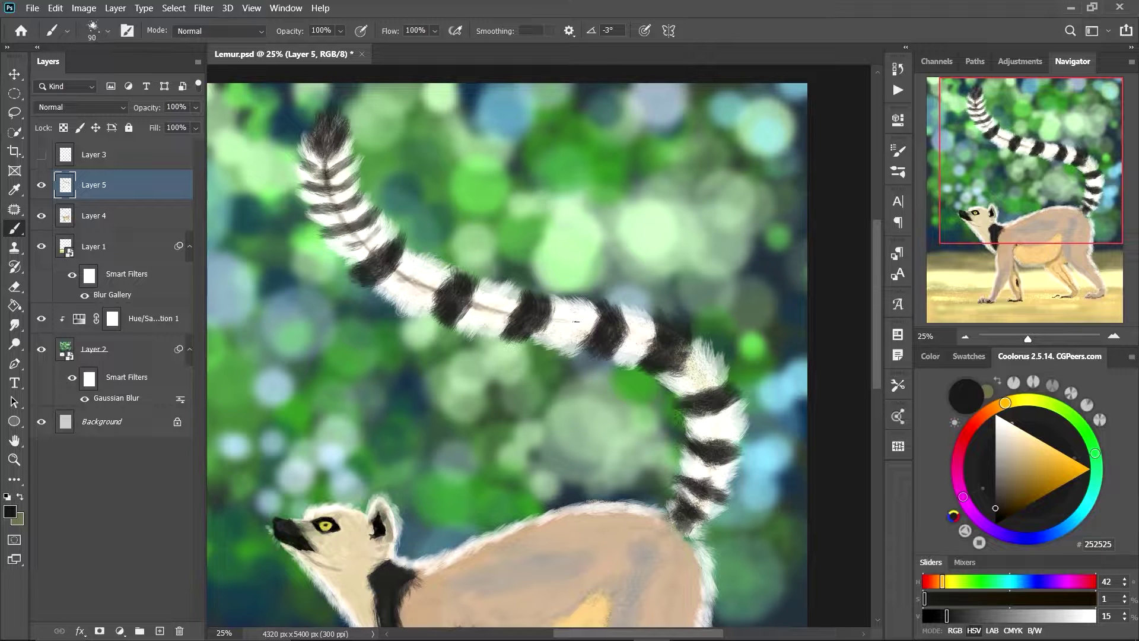
pyautogui.moveTo(356, 249); pyautogui.dragTo(333, 160)
# Paint brownish-grey fur strokes across the lemur's body.
pyautogui.moveTo(576, 415); pyautogui.dragTo(628, 182)
pyautogui.press(']')
pyautogui.press(']')
pyautogui.press(']')
pyautogui.keyDown('alt'); pyautogui.click(594, 332); pyautogui.keyUp('alt')
pyautogui.moveTo(517, 321); pyautogui.dragTo(683, 285)
pyautogui.moveTo(474, 368); pyautogui.dragTo(463, 569)
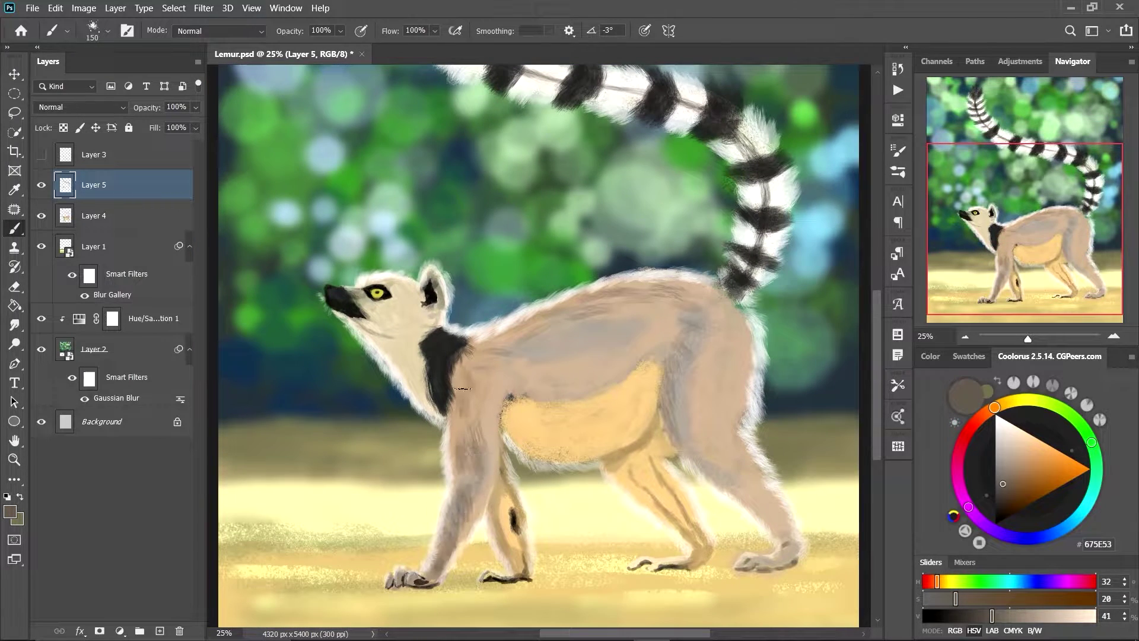
# Add warm tan fur on back, hip and shoulder, plus dark texture on leg and back.
pyautogui.keyDown('alt'); pyautogui.click(494, 369); pyautogui.keyUp('alt')
pyautogui.keyDown('alt'); pyautogui.click(692, 316); pyautogui.keyUp('alt')
pyautogui.moveTo(505, 427)
pyautogui.mouseDown()
pyautogui.moveTo(593, 351)
pyautogui.moveTo(730, 296)
pyautogui.moveTo(759, 511)
pyautogui.mouseUp()
pyautogui.keyDown('alt'); pyautogui.click(651, 382); pyautogui.keyUp('alt')
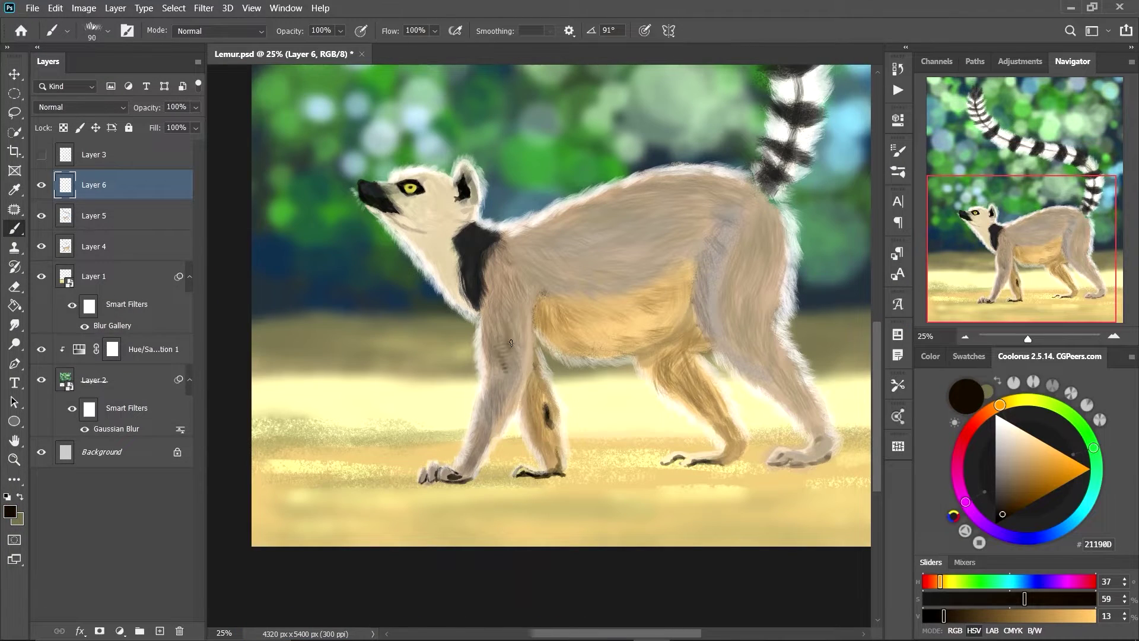
pyautogui.press(']')
pyautogui.moveTo(475, 410); pyautogui.dragTo(490, 460)
pyautogui.moveTo(587, 258); pyautogui.dragTo(671, 214)
# Paint dark fur streaks on the shoulder, hip, upper back and beside the neck.
pyautogui.moveTo(528, 255); pyautogui.dragTo(594, 246)
pyautogui.moveTo(700, 255); pyautogui.dragTo(775, 328)
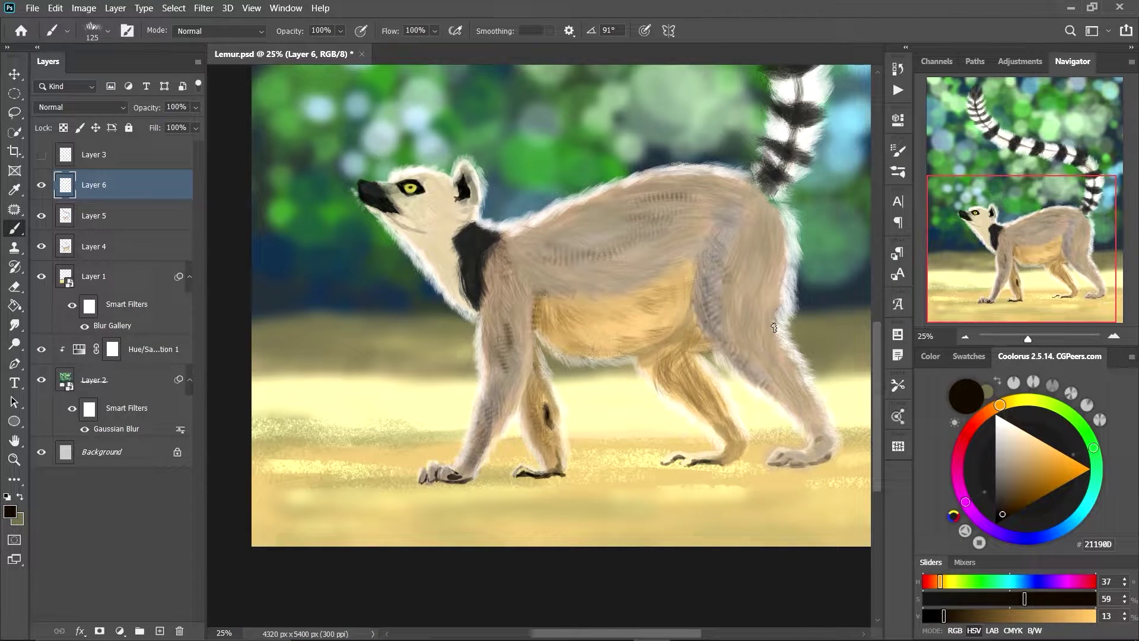
pyautogui.moveTo(658, 256); pyautogui.dragTo(701, 205)
pyautogui.press('[')
pyautogui.press('[')
pyautogui.press('[')
pyautogui.moveTo(422, 232); pyautogui.dragTo(459, 288)
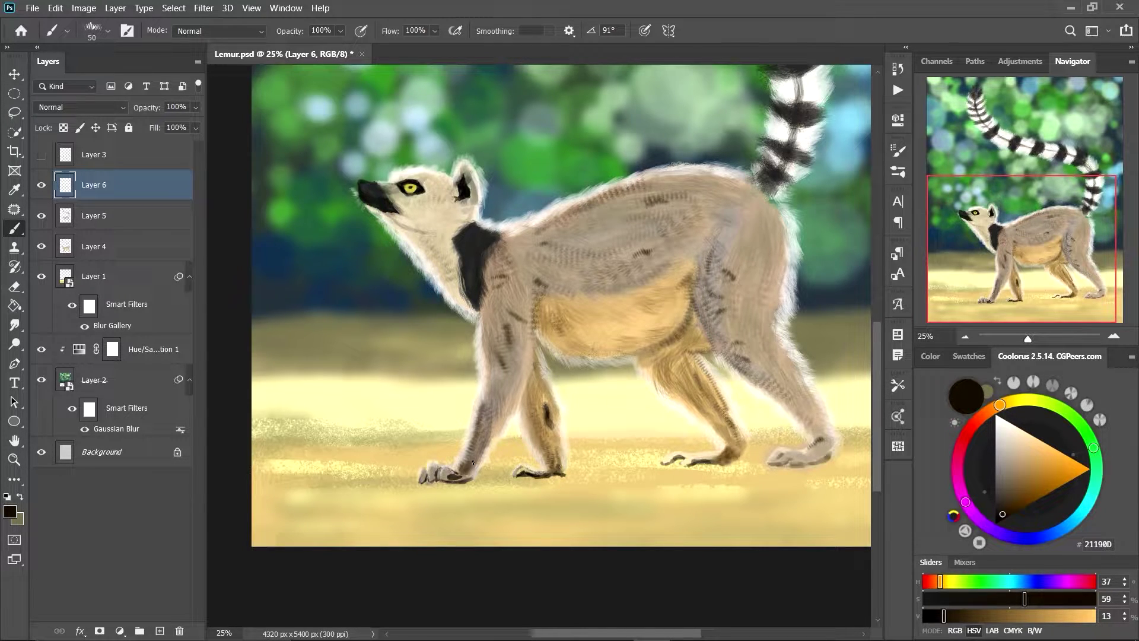
# Return to Layer 5, sample tan and near-black colours, and pick a light blue.
pyautogui.hotkey('alt', '[')
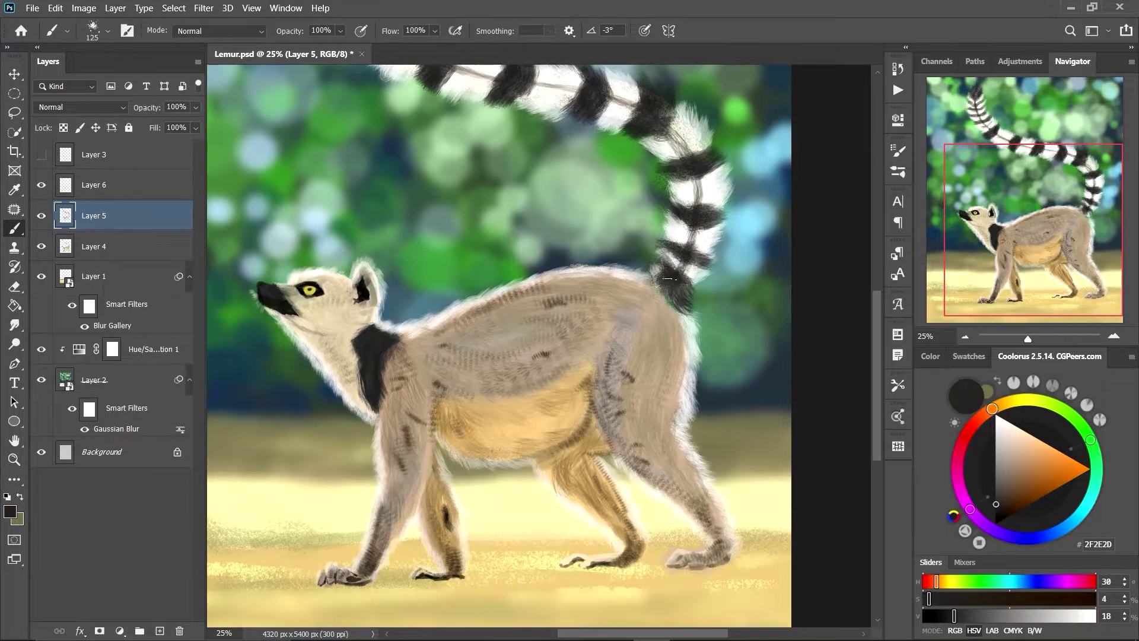
pyautogui.keyDown('alt'); pyautogui.click(566, 432); pyautogui.keyUp('alt')
pyautogui.press('[')
pyautogui.press('[')
pyautogui.press('[')
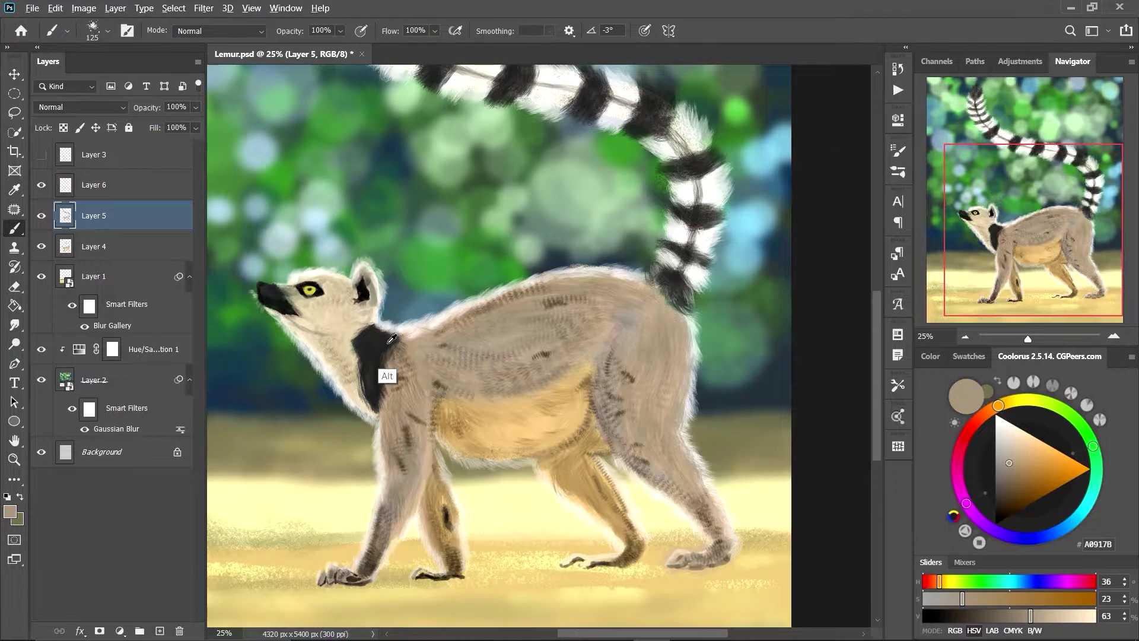
pyautogui.keyDown('alt'); pyautogui.click(353, 291); pyautogui.keyUp('alt')
pyautogui.rightClick(347, 175)
pyautogui.keyDown('alt'); pyautogui.click(273, 272); pyautogui.keyUp('alt')
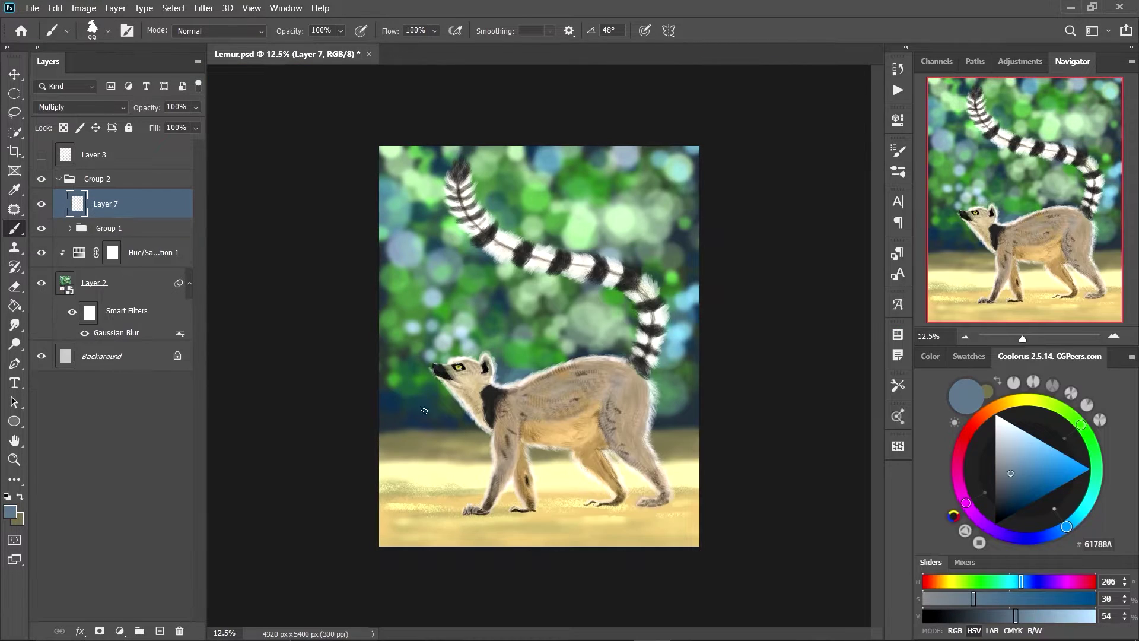
# With lowered brush flow, darken the ground shadow under and along the lemur's feet.
pyautogui.press('[')
pyautogui.press('[')
pyautogui.hotkey('shift', '1')
pyautogui.hotkey('shift', '7')
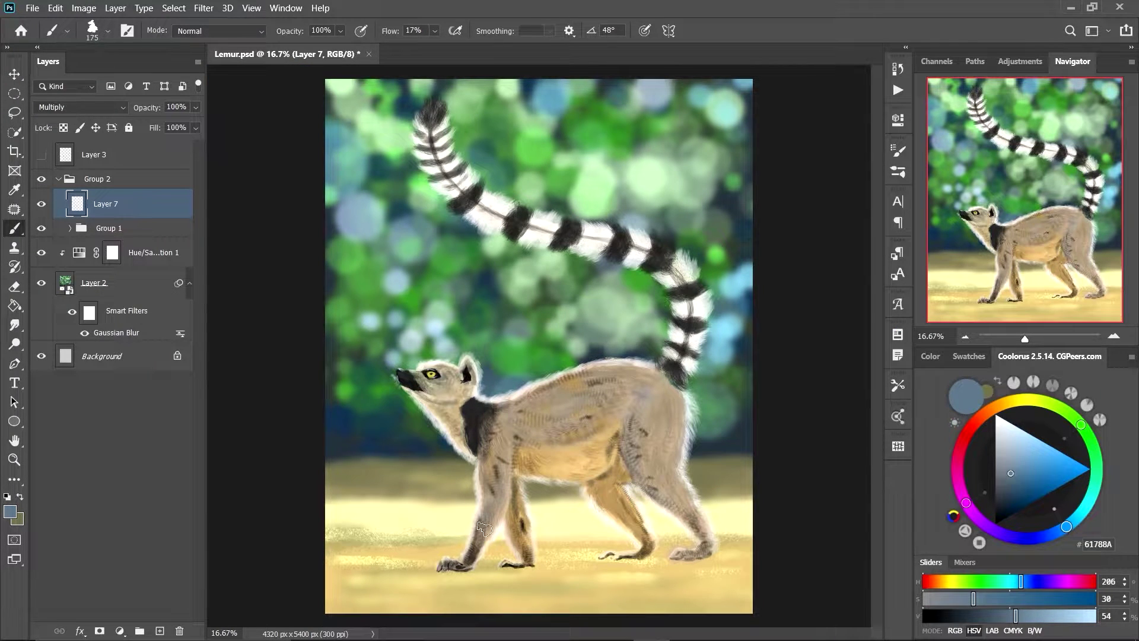
pyautogui.press(']')
pyautogui.moveTo(487, 570)
pyautogui.mouseDown()
pyautogui.moveTo(670, 558)
pyautogui.moveTo(706, 522)
pyautogui.mouseUp()
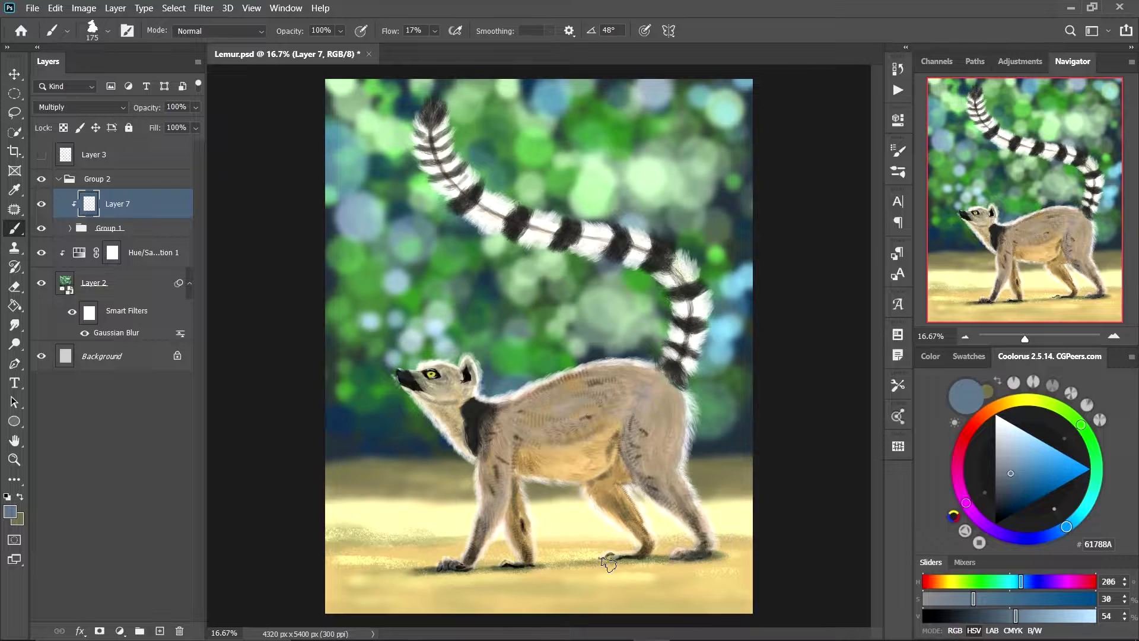
pyautogui.moveTo(724, 563); pyautogui.dragTo(451, 561)
# Shade the tail with bluish grey, then darken the ground using a large soft brush.
pyautogui.press('[')
pyautogui.press('[')
pyautogui.press('[')
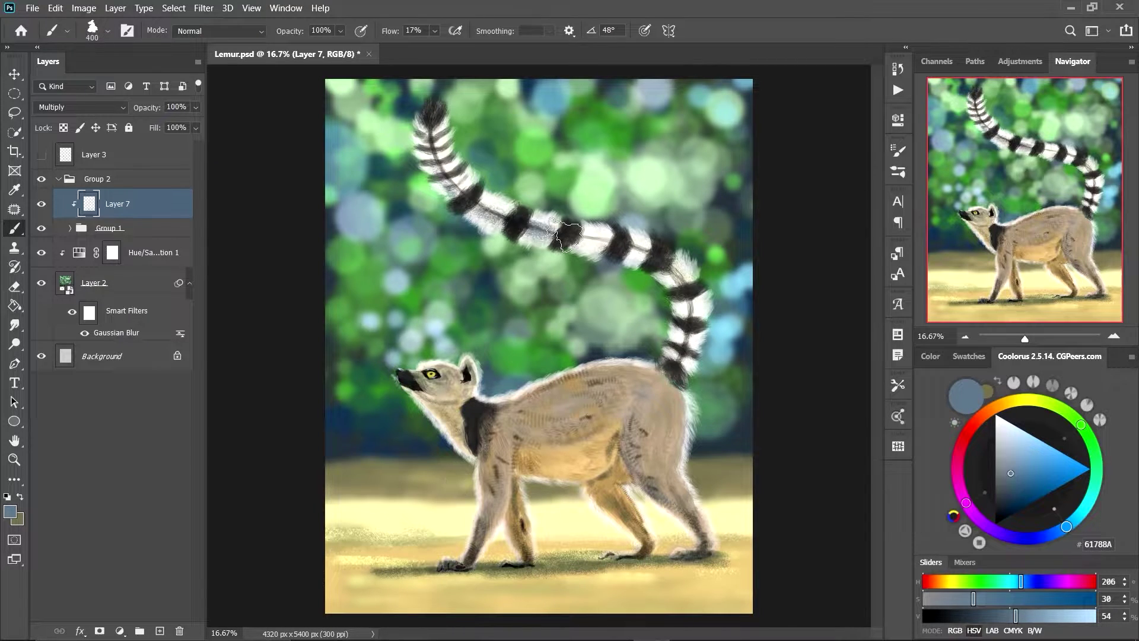
pyautogui.moveTo(430, 112)
pyautogui.mouseDown()
pyautogui.moveTo(670, 398)
pyautogui.moveTo(467, 411)
pyautogui.mouseUp()
pyautogui.press(']')
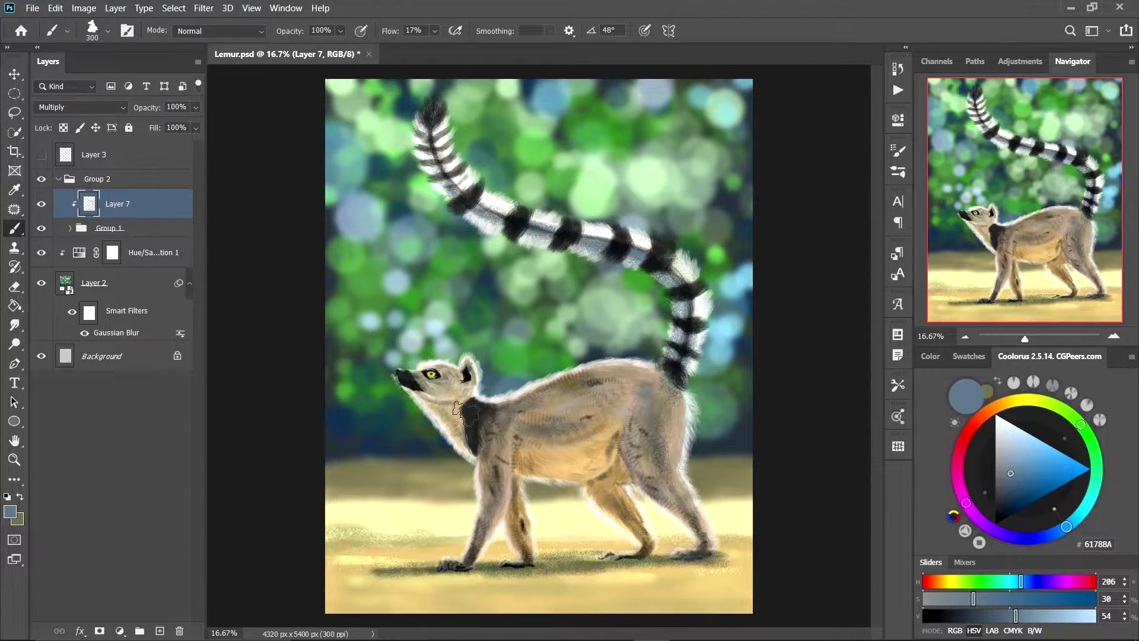
pyautogui.moveTo(676, 469); pyautogui.dragTo(698, 534)
pyautogui.hotkey('ctrl', '+')
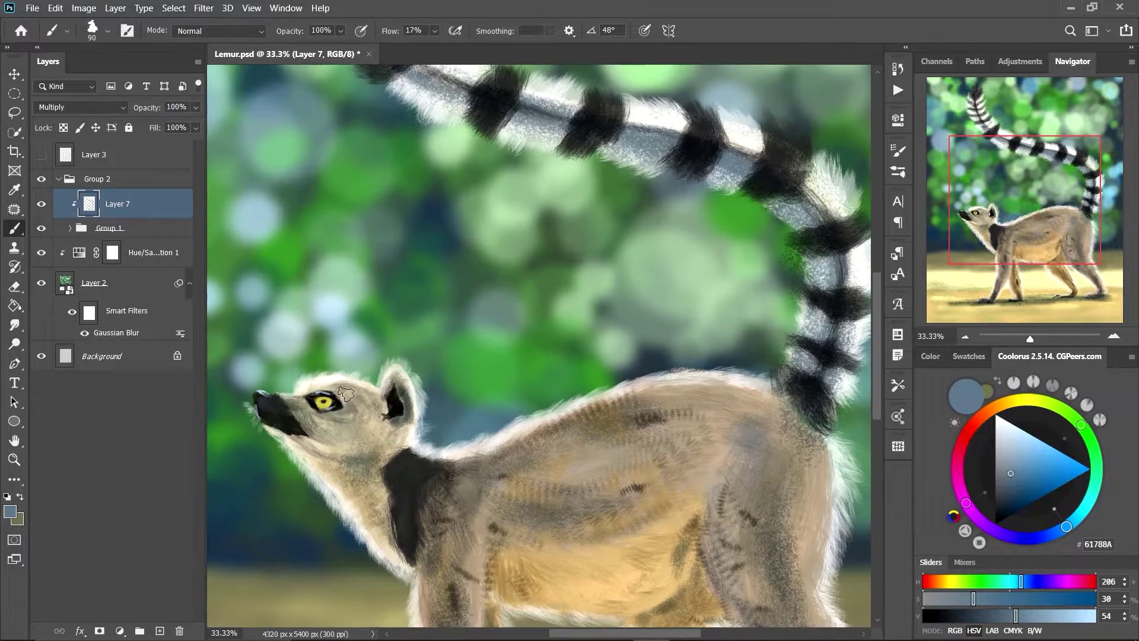
pyautogui.press('[')
pyautogui.press('[')
pyautogui.press('[')
pyautogui.hotkey('ctrl', '-')
pyautogui.hotkey('ctrl', '-')
pyautogui.rightClick(520, 418)
pyautogui.doubleClick(671, 463)
pyautogui.moveTo(382, 437); pyautogui.dragTo(683, 469)
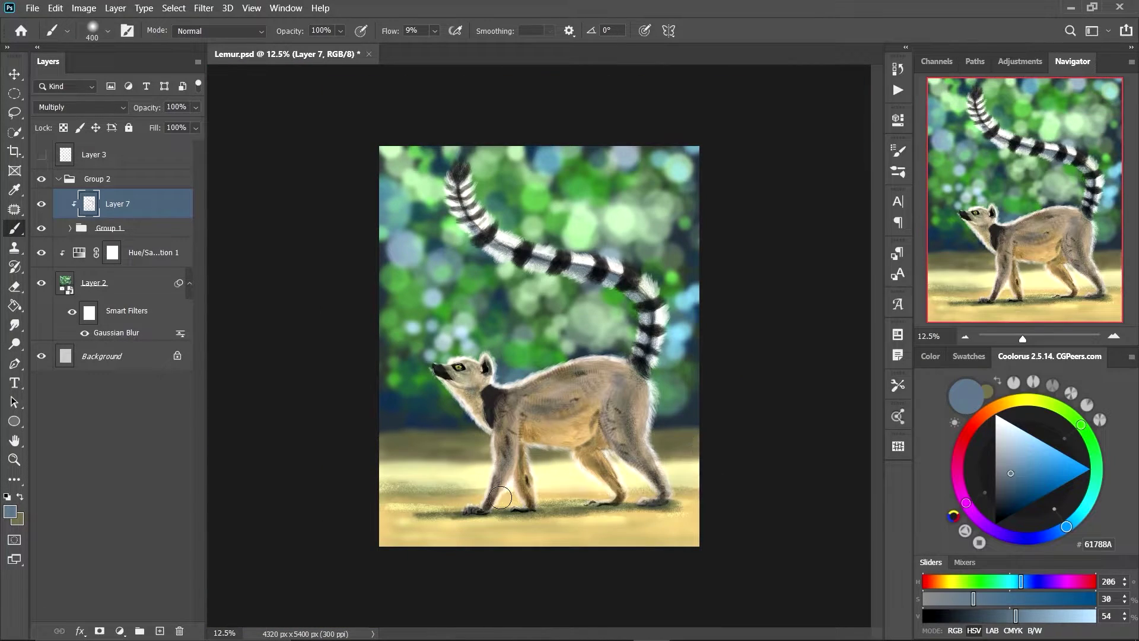
pyautogui.moveTo(416, 535); pyautogui.dragTo(705, 478)
# On a new clipped layer, brighten the fur, back, legs and tail stripes with light strokes.
pyautogui.hotkey('ctrl', 'shift', 'n')
pyautogui.press('Return')
pyautogui.hotkey('ctrl', '+')
pyautogui.press('[')
pyautogui.press('[')
pyautogui.press('[')
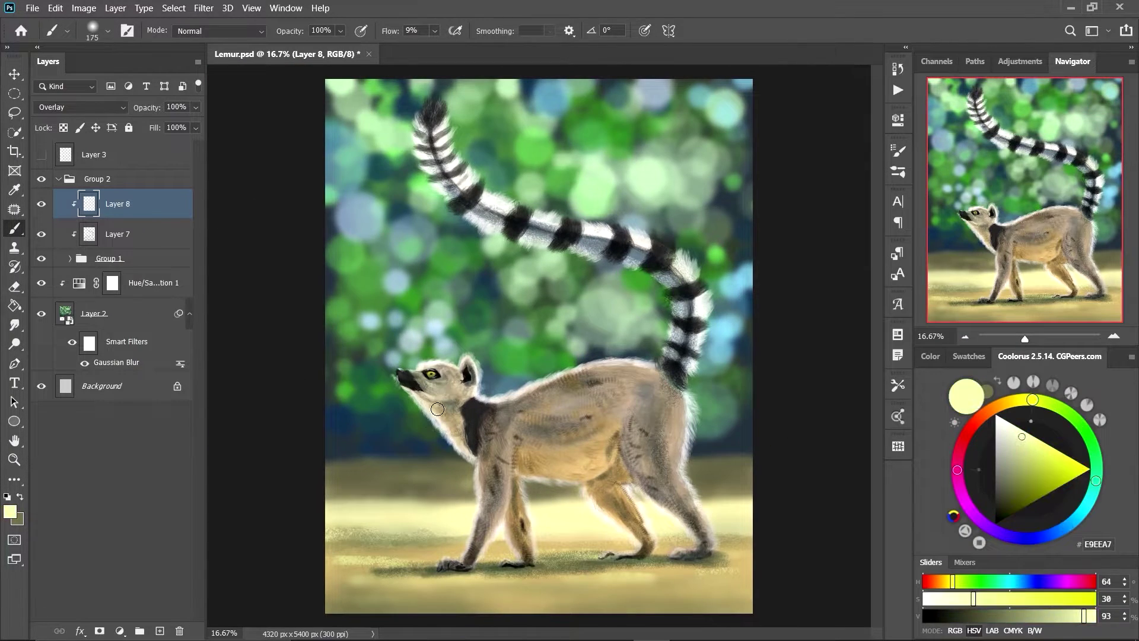
pyautogui.moveTo(433, 415)
pyautogui.mouseDown()
pyautogui.moveTo(563, 378)
pyautogui.moveTo(697, 534)
pyautogui.mouseUp()
pyautogui.moveTo(481, 486); pyautogui.dragTo(415, 564)
pyautogui.moveTo(433, 143); pyautogui.dragTo(606, 231)
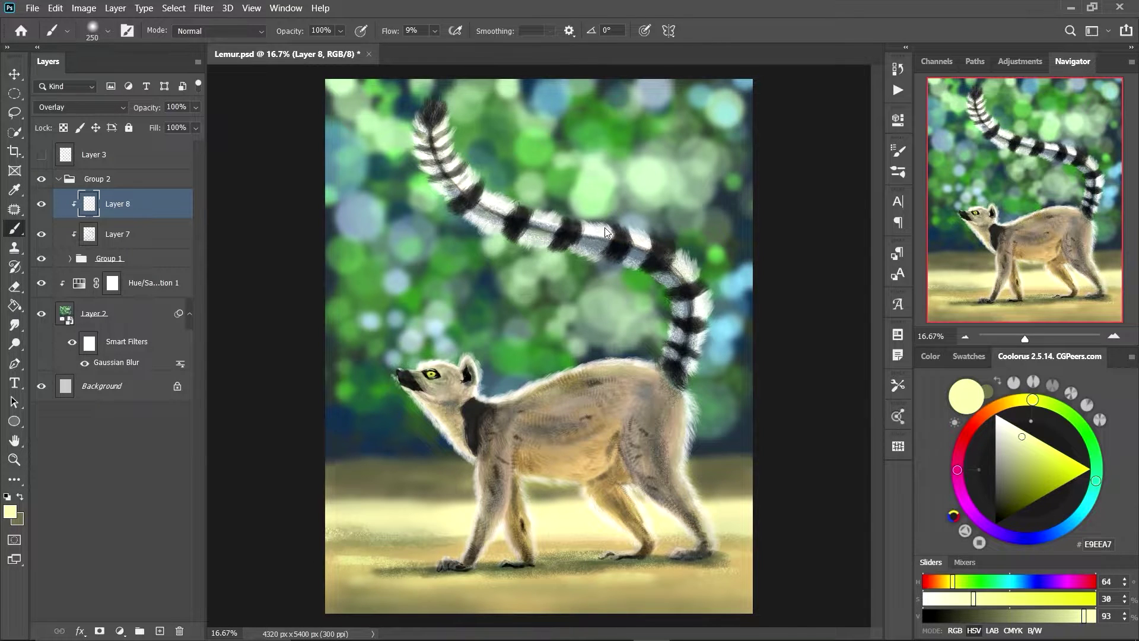
# Unclip the highlight layer and brighten the bokeh background with broad strokes.
pyautogui.hotkey('ctrl', 'alt', 'g')
pyautogui.press(']')
pyautogui.press(']')
pyautogui.press(']')
pyautogui.moveTo(356, 101); pyautogui.dragTo(499, 365)
# Back on the shading layer, deepen the ground shadow with faint blue-grey strokes.
pyautogui.hotkey('alt', '[')
pyautogui.keyDown('alt'); pyautogui.click(497, 386); pyautogui.keyUp('alt')
pyautogui.press('[')
pyautogui.press('[')
pyautogui.press('[')
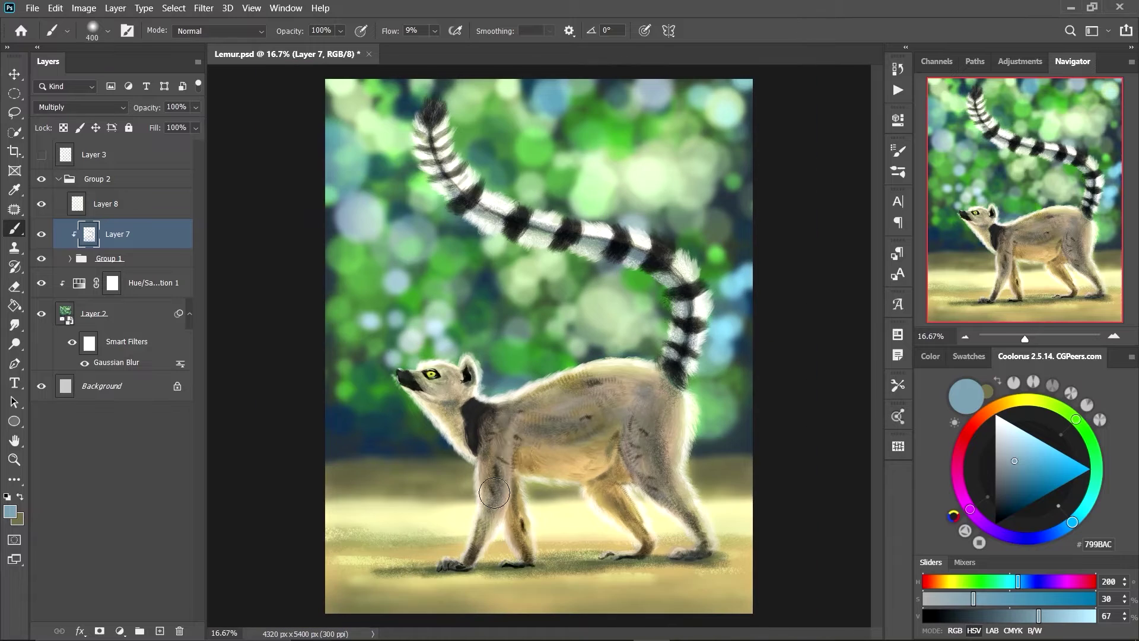
pyautogui.hotkey('ctrl', '-')
pyautogui.moveTo(410, 511); pyautogui.dragTo(664, 491)
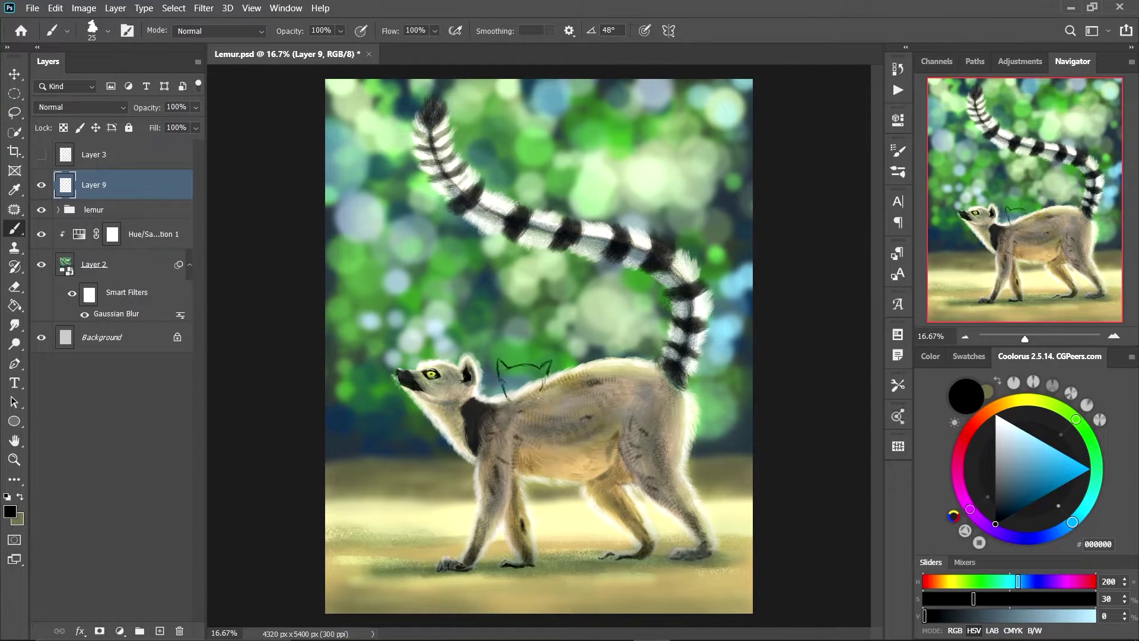
# Sketch the baby lemur's head, back, hip, hanging tail and rear leg in black.
pyautogui.moveTo(550, 355)
pyautogui.mouseDown()
pyautogui.moveTo(635, 356)
pyautogui.moveTo(656, 407)
pyautogui.moveTo(536, 437)
pyautogui.mouseUp()
pyautogui.press(']')
pyautogui.moveTo(646, 396); pyautogui.dragTo(658, 416)
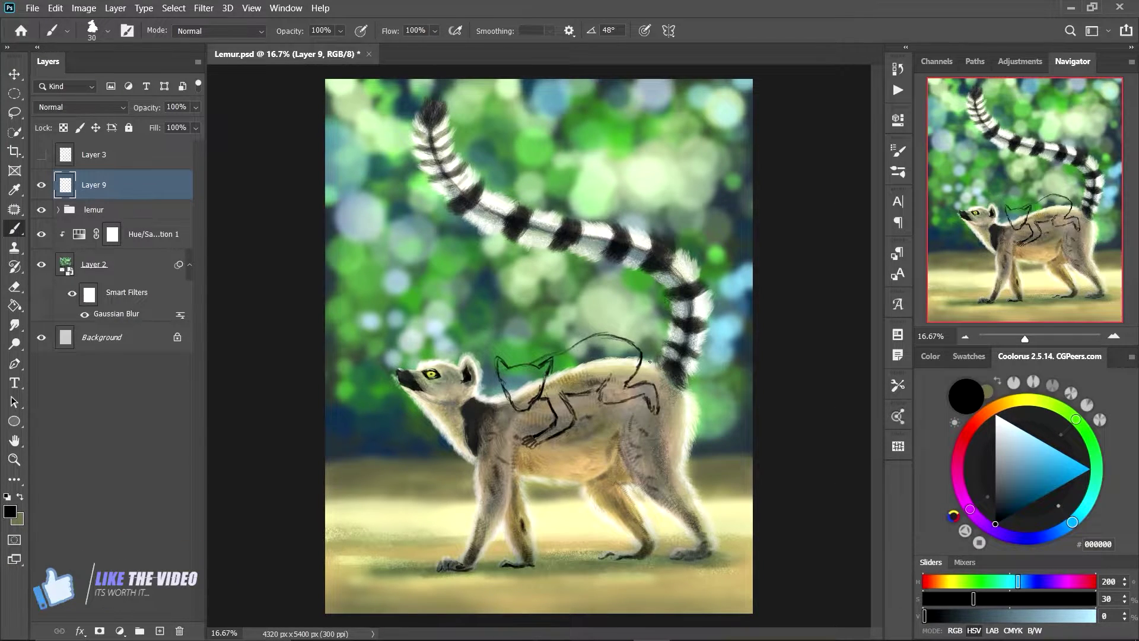
pyautogui.moveTo(635, 343); pyautogui.dragTo(691, 509)
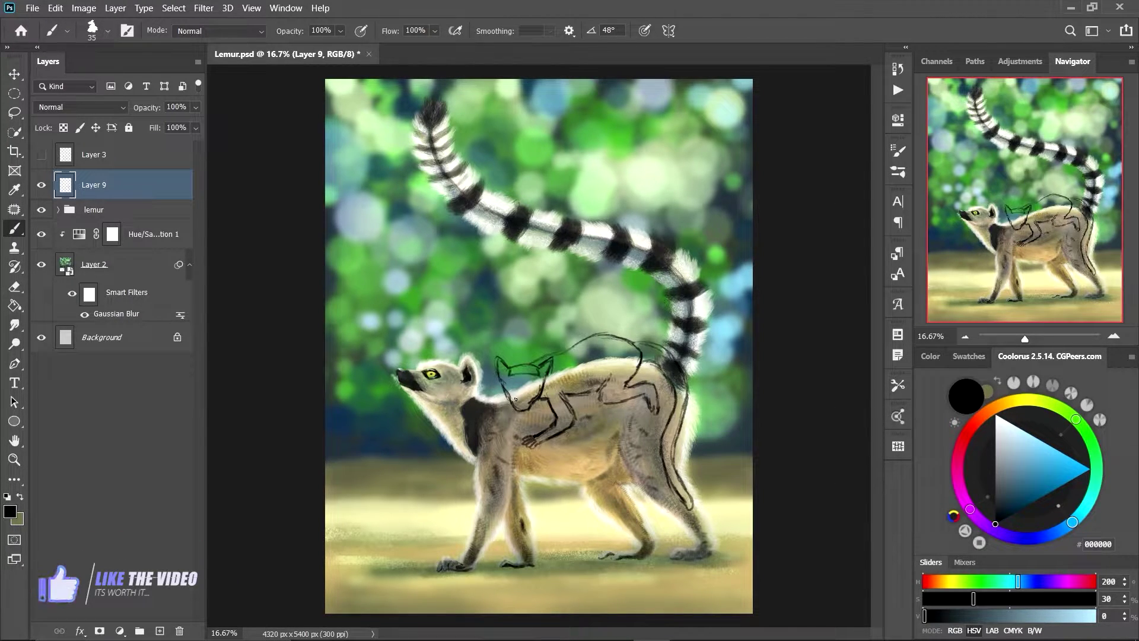
# Fade the sketch to 25% opacity and block in the baby's body in tan on a new layer below.
pyautogui.hotkey('ctrl', '+')
pyautogui.scroll(-3, 515, 399)
pyautogui.moveTo(195, 108); pyautogui.dragTo(159, 126)
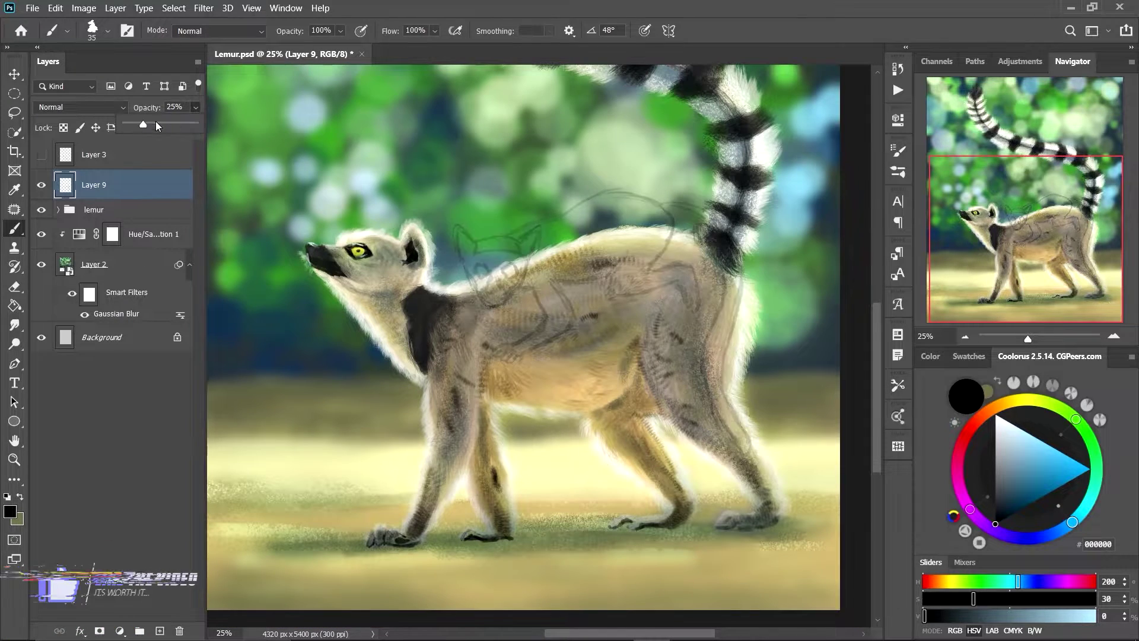
pyautogui.keyDown('ctrl'); pyautogui.click(159, 631); pyautogui.keyUp('ctrl')
pyautogui.keyDown('alt'); pyautogui.click(552, 279); pyautogui.keyUp('alt')
pyautogui.press(']')
pyautogui.press(']')
pyautogui.press(']')
pyautogui.moveTo(543, 225)
pyautogui.mouseDown()
pyautogui.moveTo(534, 276)
pyautogui.moveTo(567, 286)
pyautogui.mouseUp()
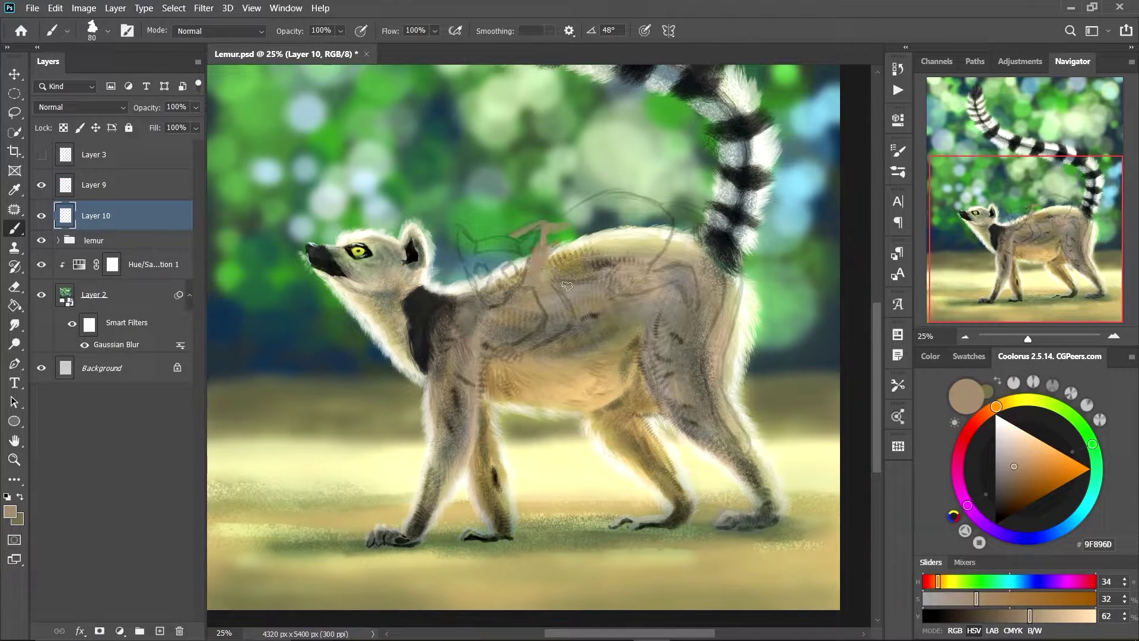
# Fill the baby's body with lighter tan and paint dark markings on its face.
pyautogui.moveTo(1010, 616); pyautogui.dragTo(1051, 616)
pyautogui.moveTo(522, 261)
pyautogui.mouseDown()
pyautogui.moveTo(593, 208)
pyautogui.moveTo(629, 255)
pyautogui.moveTo(694, 302)
pyautogui.mouseUp()
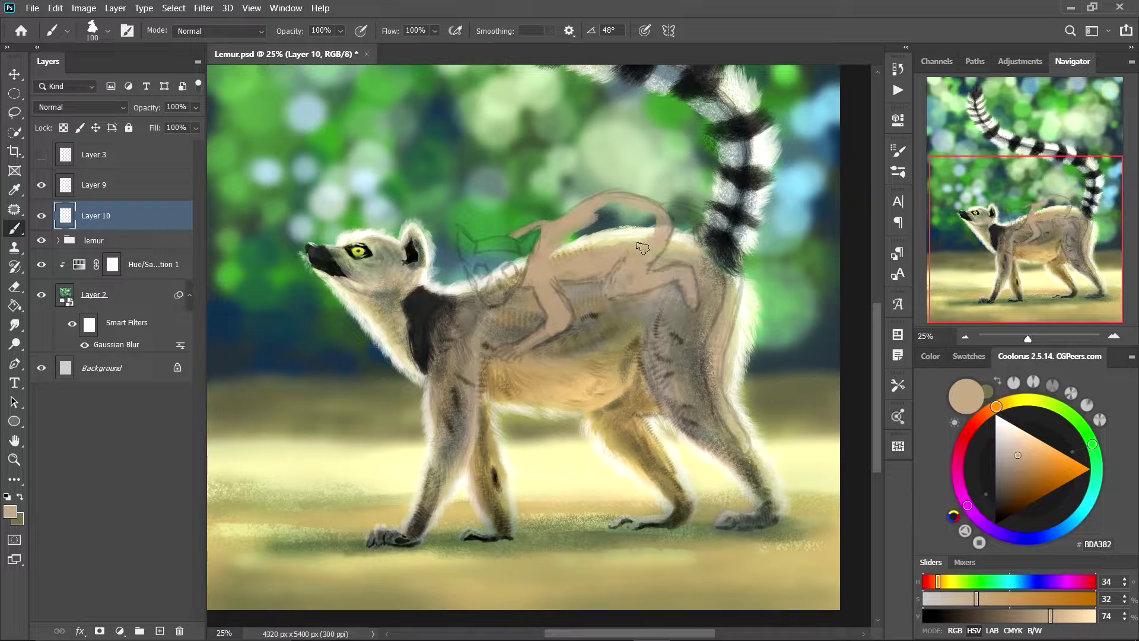
pyautogui.moveTo(551, 249); pyautogui.dragTo(589, 244)
pyautogui.moveTo(1051, 616); pyautogui.dragTo(925, 616)
pyautogui.press('[')
pyautogui.press('[')
pyautogui.press('[')
pyautogui.moveTo(478, 246); pyautogui.dragTo(519, 244)
pyautogui.hotkey('ctrl', '+')
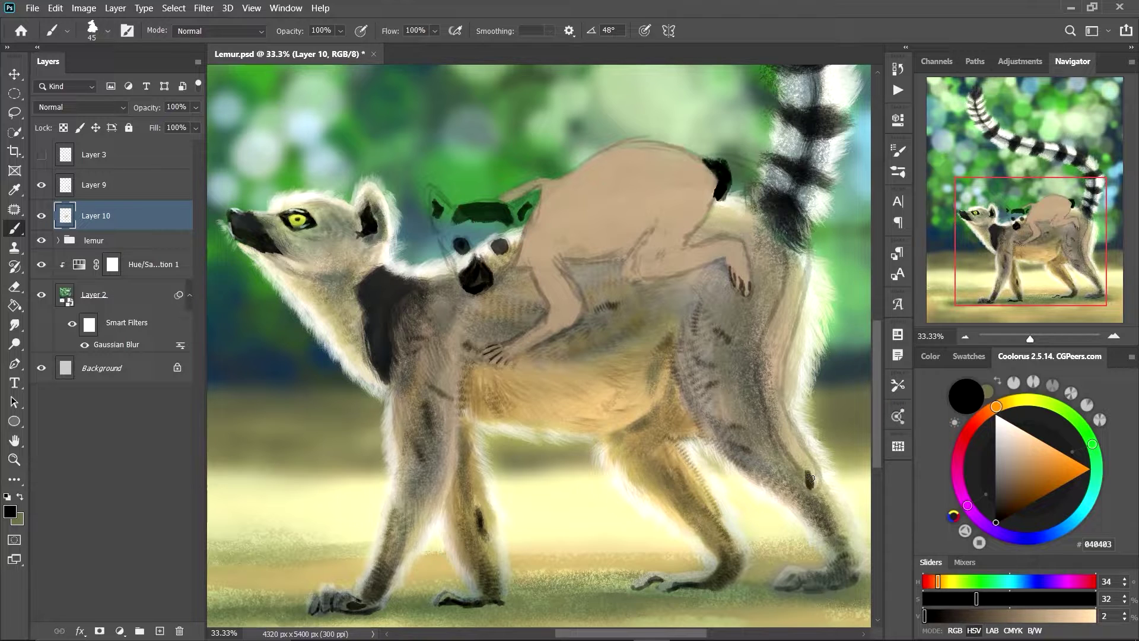
# Paint cream stripes between the tail bands and cream highlights on the leg and belly.
pyautogui.keyDown('alt'); pyautogui.click(427, 199); pyautogui.keyUp('alt')
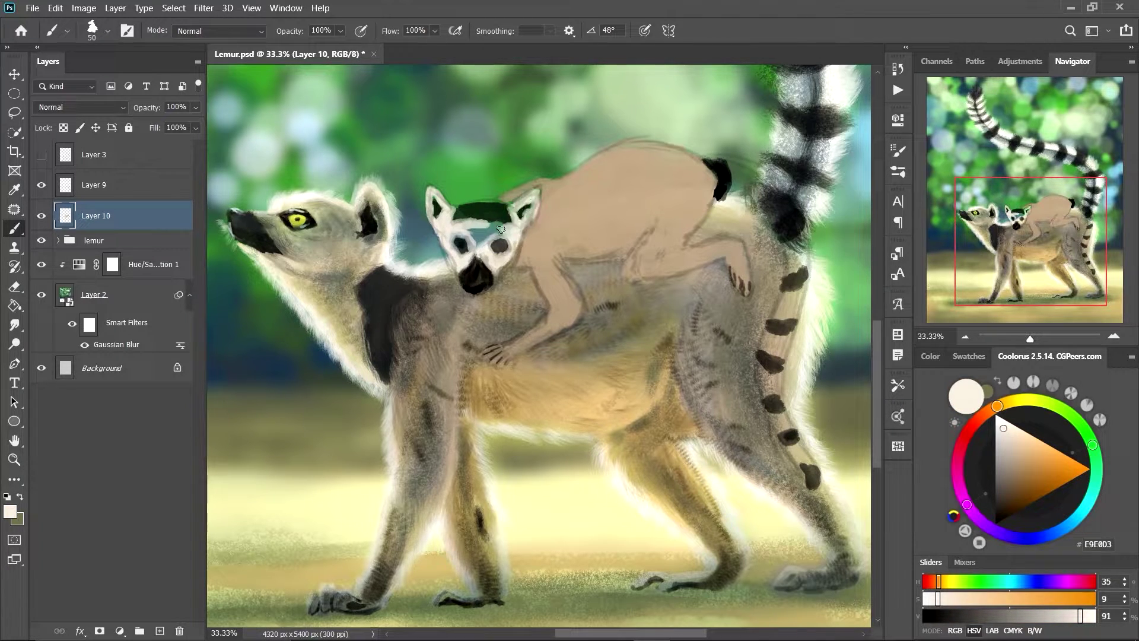
pyautogui.moveTo(800, 258); pyautogui.dragTo(797, 415)
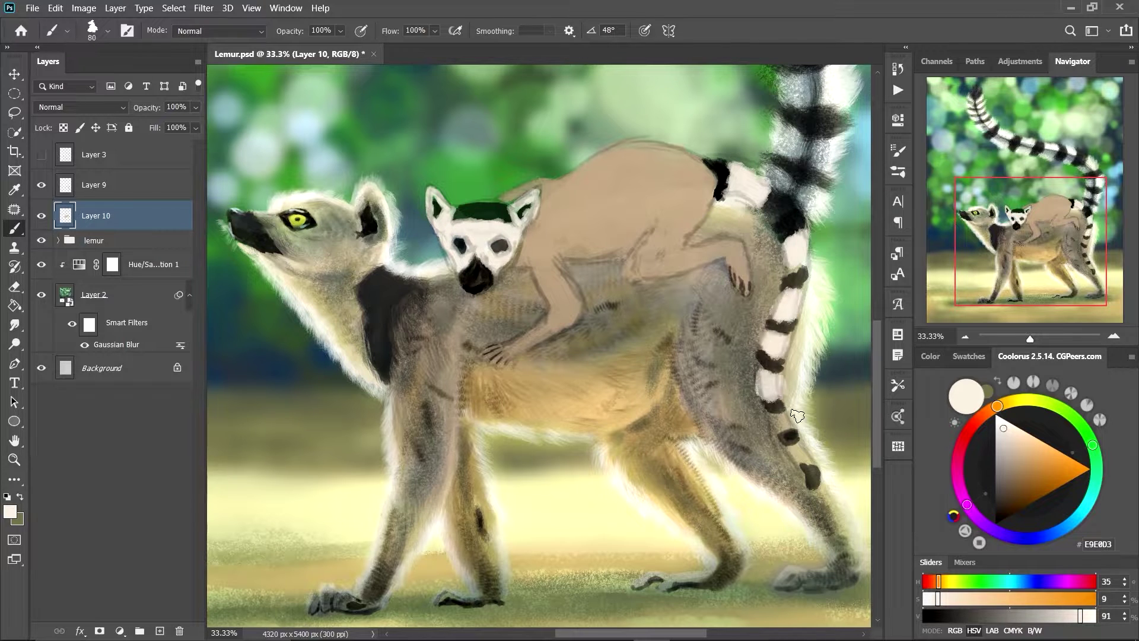
pyautogui.moveTo(586, 252); pyautogui.dragTo(727, 266)
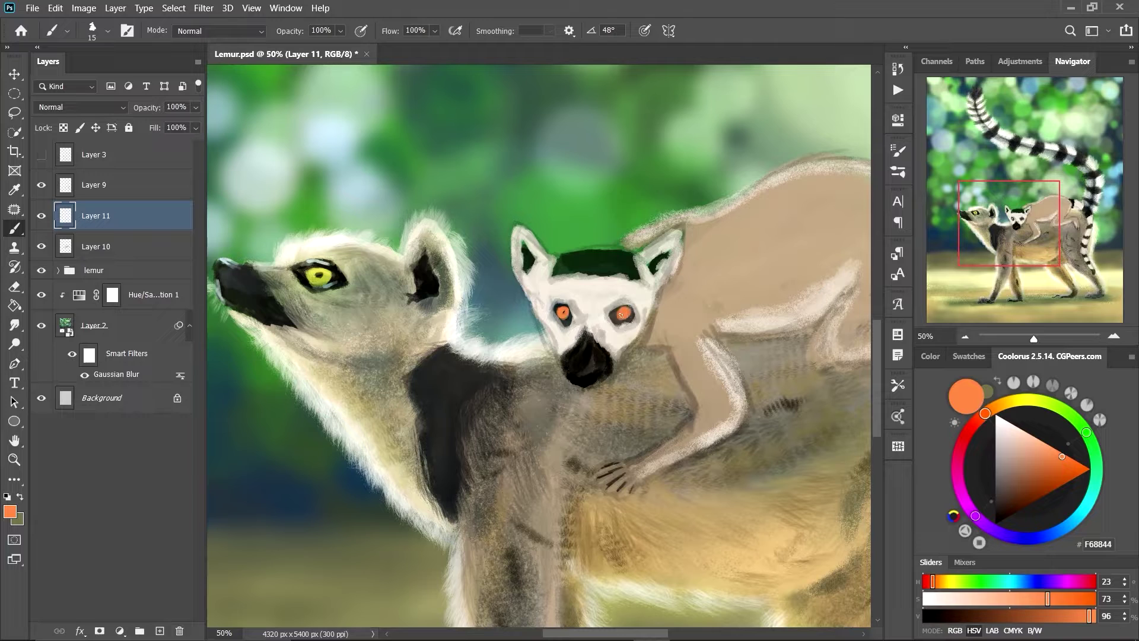
pyautogui.click(562, 312)
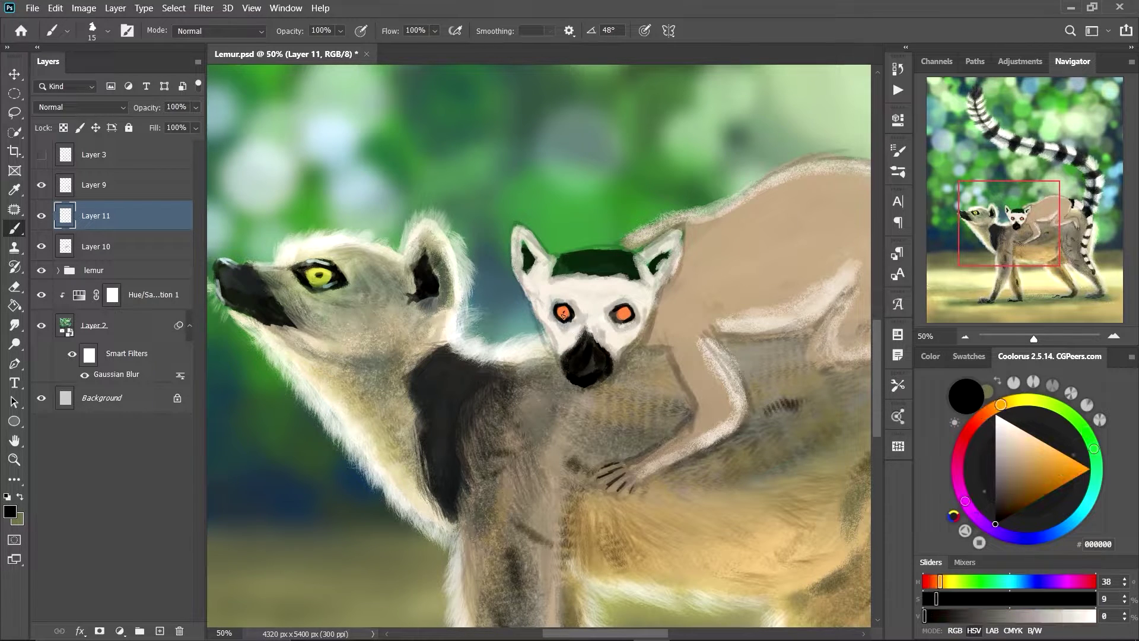
# Paint the baby's blue-grey muzzle and darker facial lines.
pyautogui.moveTo(925, 616); pyautogui.dragTo(1007, 617)
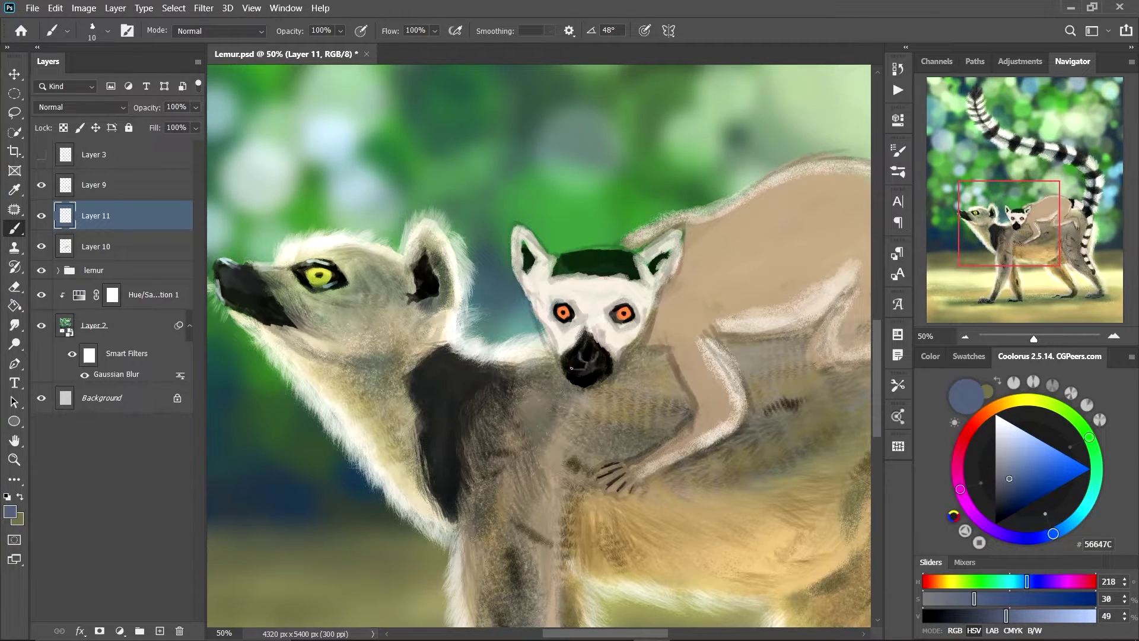
pyautogui.press(']')
pyautogui.press(']')
pyautogui.press(']')
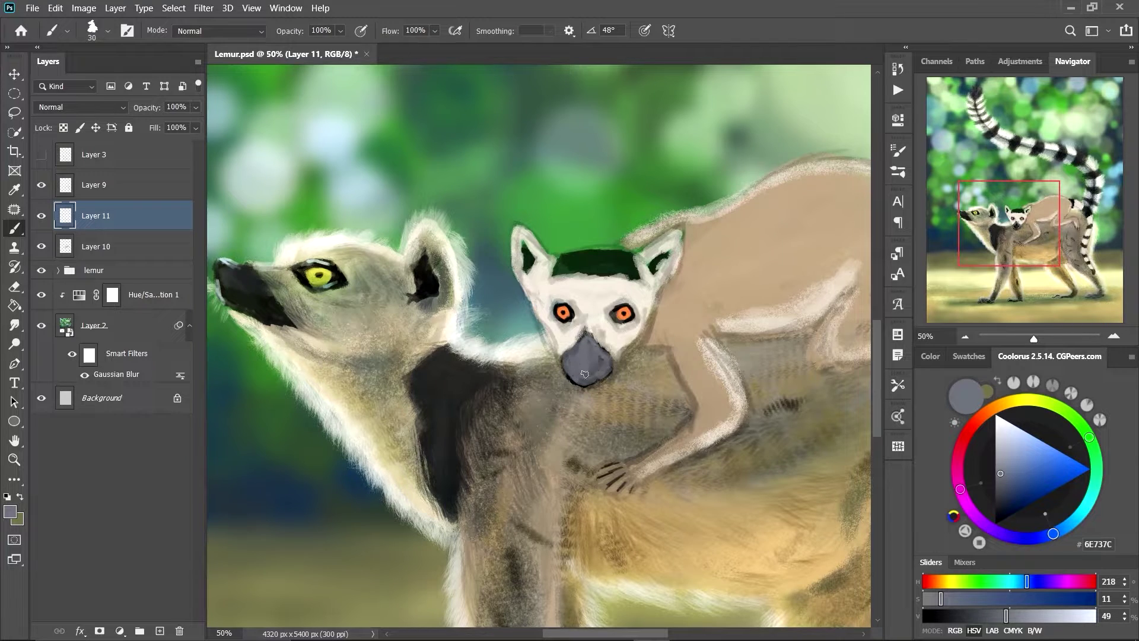
pyautogui.click(943, 616)
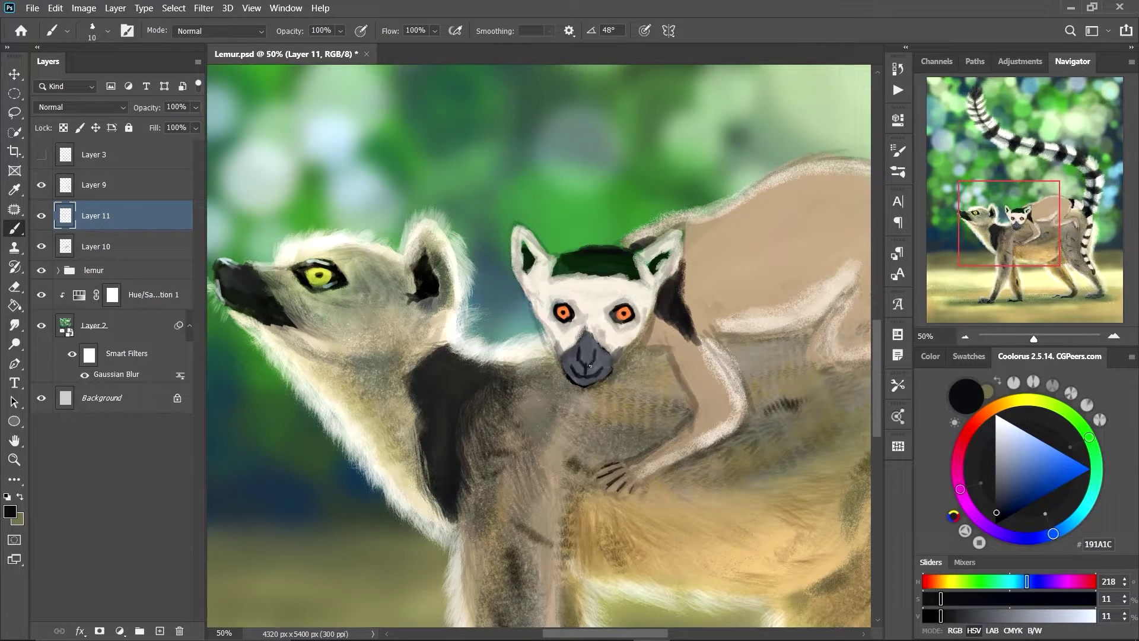
pyautogui.keyDown('alt'); pyautogui.click(617, 348); pyautogui.keyUp('alt')
pyautogui.press('[')
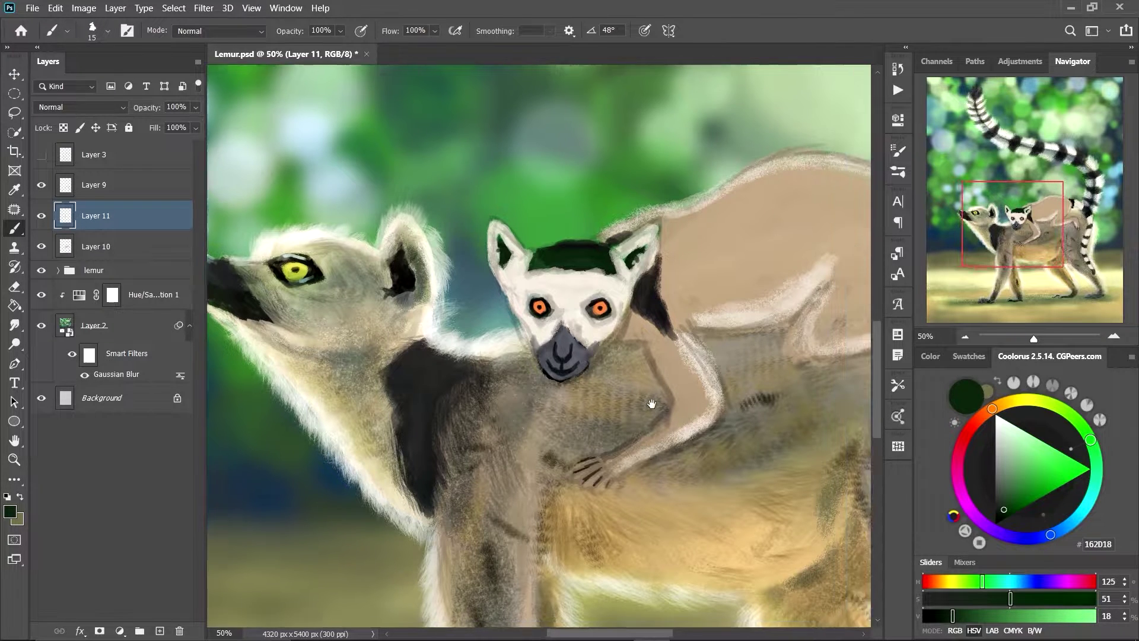
# Paint the baby's fingers in black and its hind foot in dark grey.
pyautogui.moveTo(602, 457); pyautogui.dragTo(493, 448)
pyautogui.keyDown('alt'); pyautogui.click(495, 454); pyautogui.keyUp('alt')
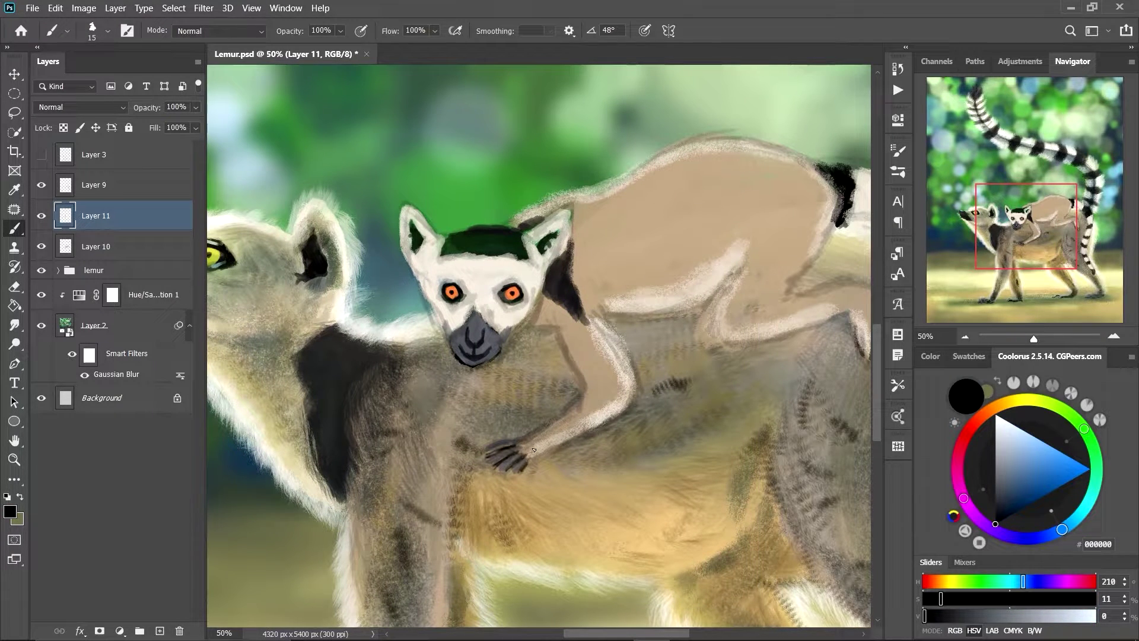
pyautogui.moveTo(641, 393); pyautogui.dragTo(536, 410)
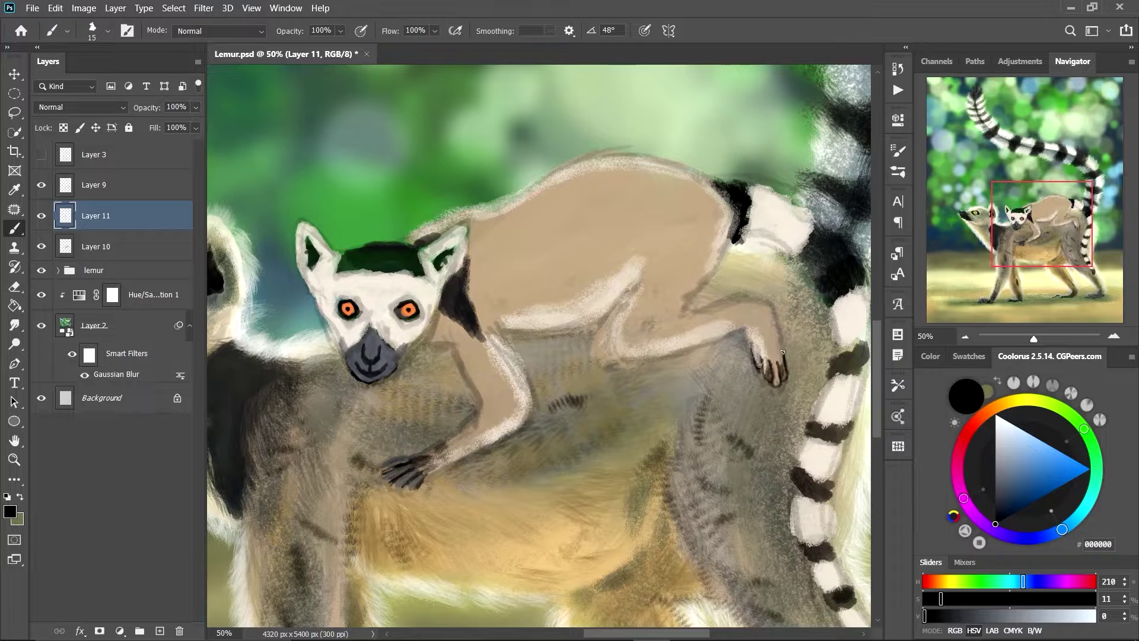
pyautogui.keyDown('alt'); pyautogui.click(766, 368); pyautogui.keyUp('alt')
pyautogui.press(']')
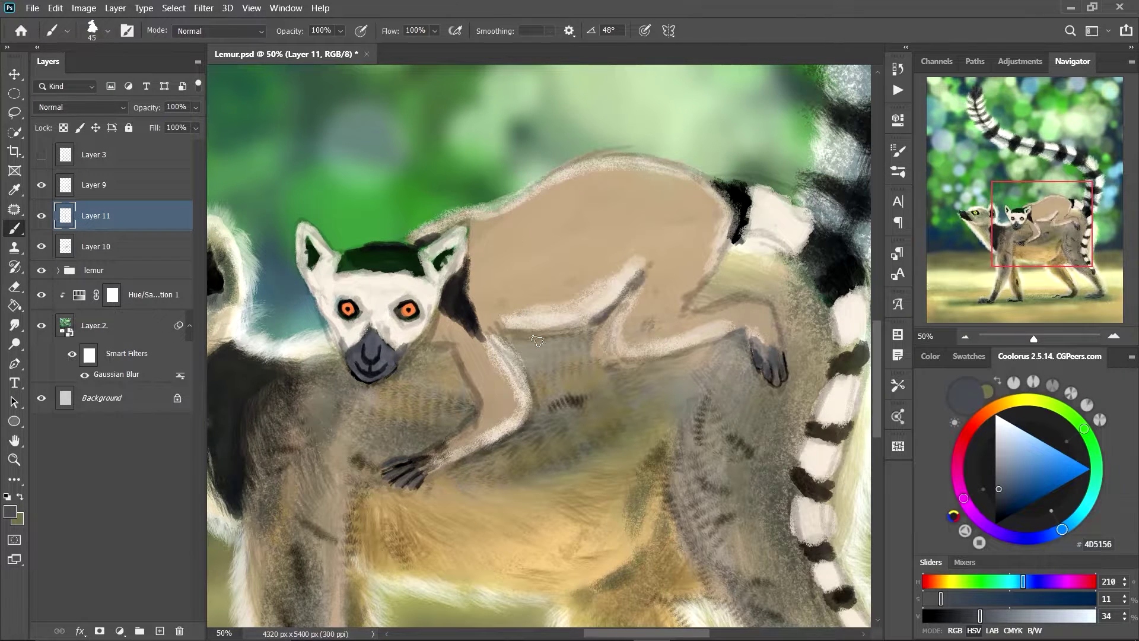
# Add a new highlight layer and switch to a different brush preset.
pyautogui.hotkey('ctrl', 'shift', 'alt', 'n')
pyautogui.rightClick(537, 341)
pyautogui.keyDown('alt'); pyautogui.click(387, 287); pyautogui.keyUp('alt')
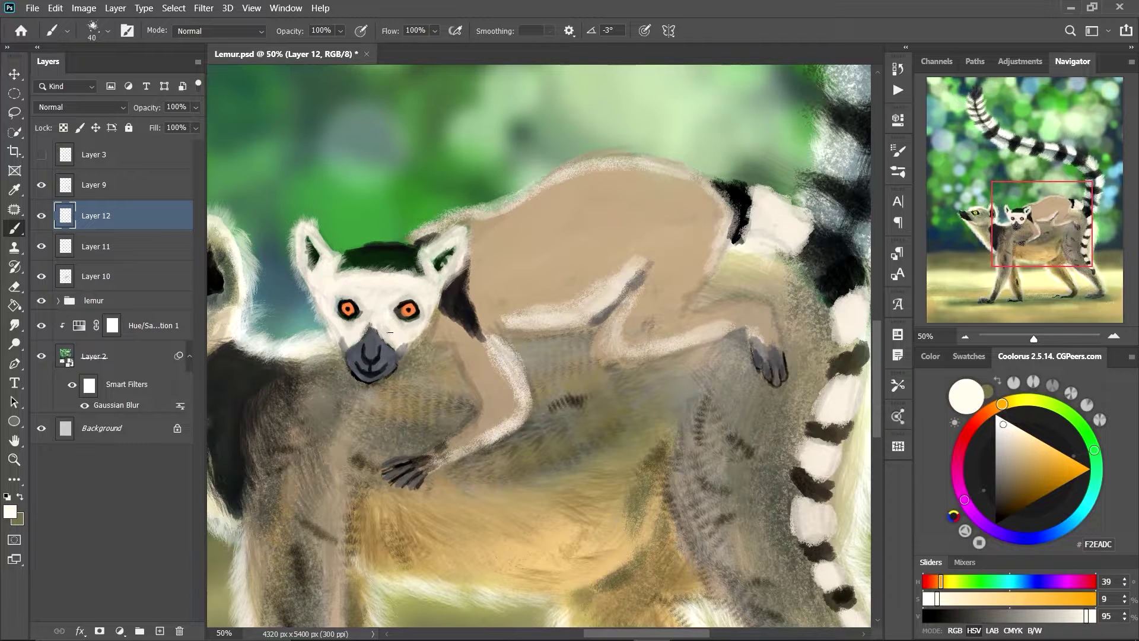
# Pick a tan colour and paint brown strokes along the baby's arm.
pyautogui.keyDown('alt'); pyautogui.click(362, 347); pyautogui.keyUp('alt')
pyautogui.keyDown('alt'); pyautogui.click(367, 270); pyautogui.keyUp('alt')
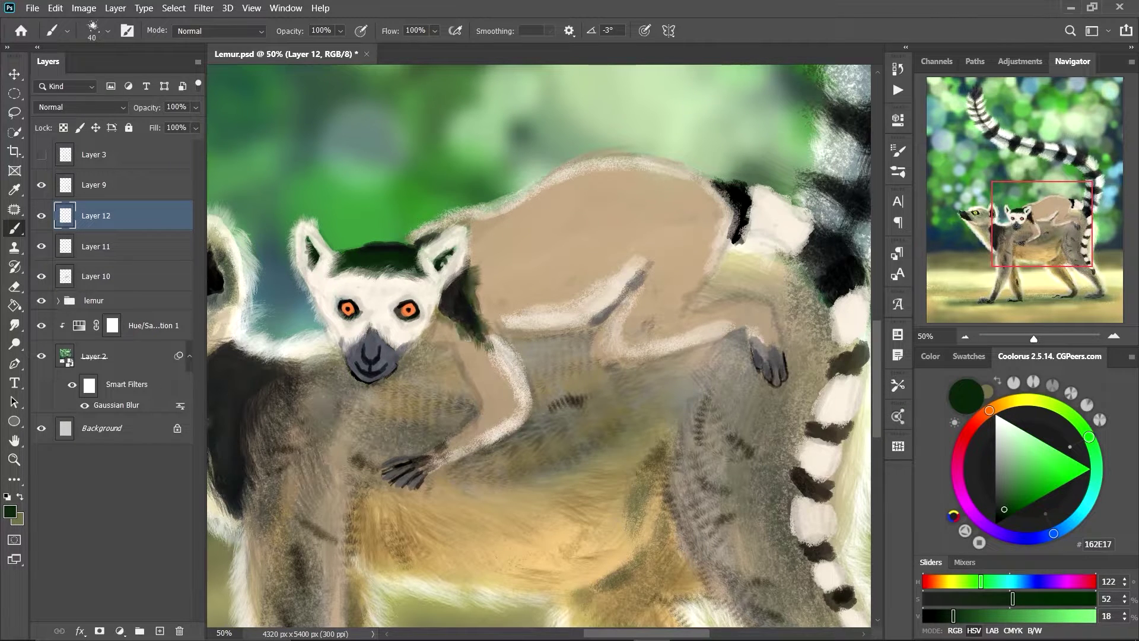
pyautogui.hscroll(1, 468, 339)
pyautogui.keyDown('alt'); pyautogui.click(481, 230); pyautogui.keyUp('alt')
pyautogui.press(']')
pyautogui.press(']')
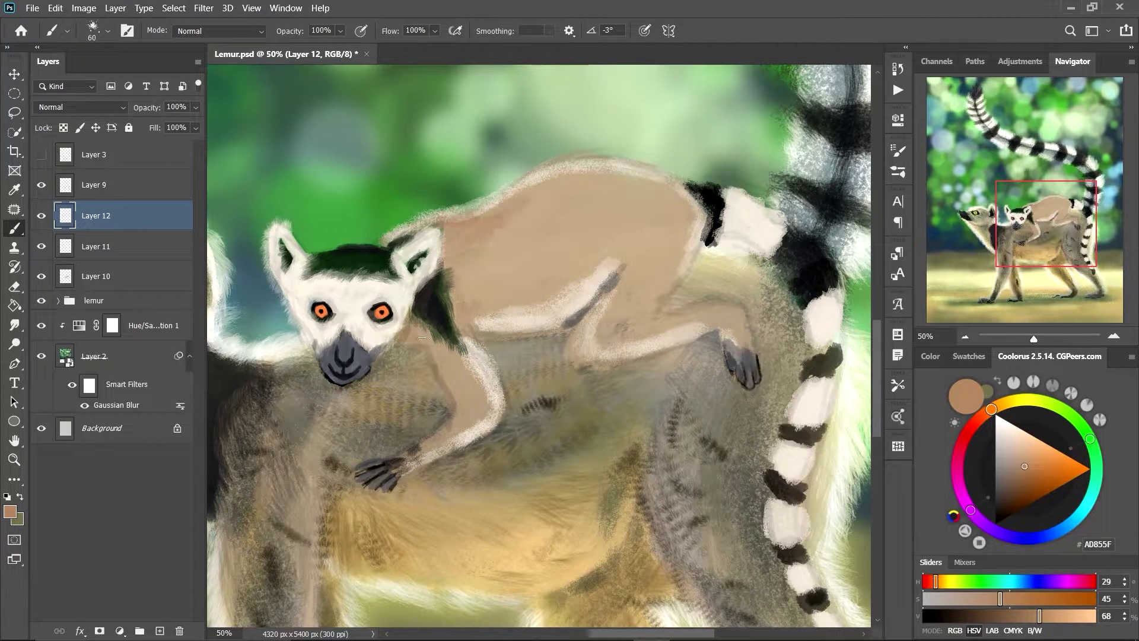
pyautogui.moveTo(423, 337); pyautogui.dragTo(409, 458)
# Paint brown fur across the baby's back and hip, ending on a lighter tan.
pyautogui.press(']')
pyautogui.press(']')
pyautogui.press(']')
pyautogui.moveTo(515, 201); pyautogui.dragTo(653, 190)
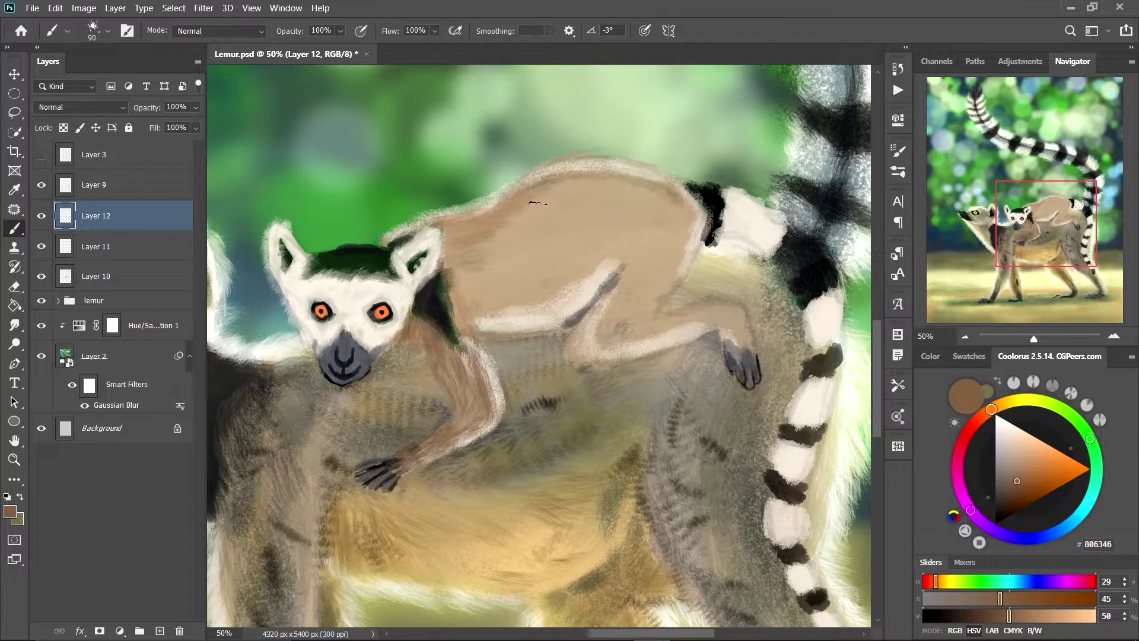
pyautogui.moveTo(463, 237); pyautogui.dragTo(522, 320)
pyautogui.moveTo(487, 279)
pyautogui.mouseDown()
pyautogui.moveTo(564, 208)
pyautogui.moveTo(551, 239)
pyautogui.mouseUp()
pyautogui.press(']')
pyautogui.moveTo(701, 196); pyautogui.dragTo(594, 327)
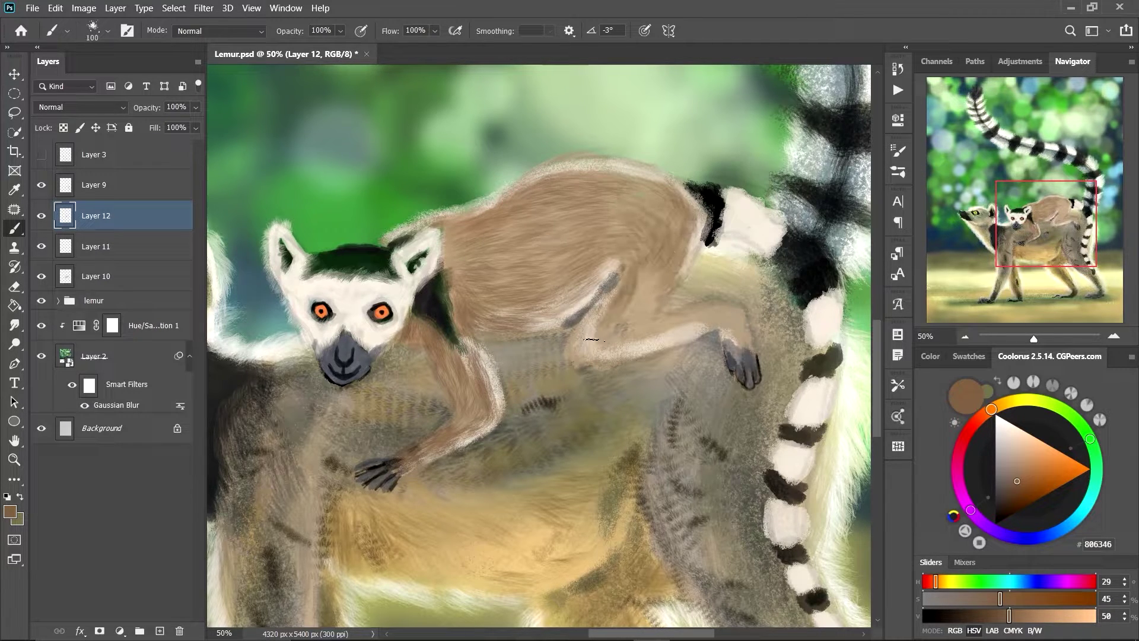
pyautogui.moveTo(570, 184); pyautogui.dragTo(671, 267)
pyautogui.moveTo(517, 202); pyautogui.dragTo(712, 356)
pyautogui.click(947, 586)
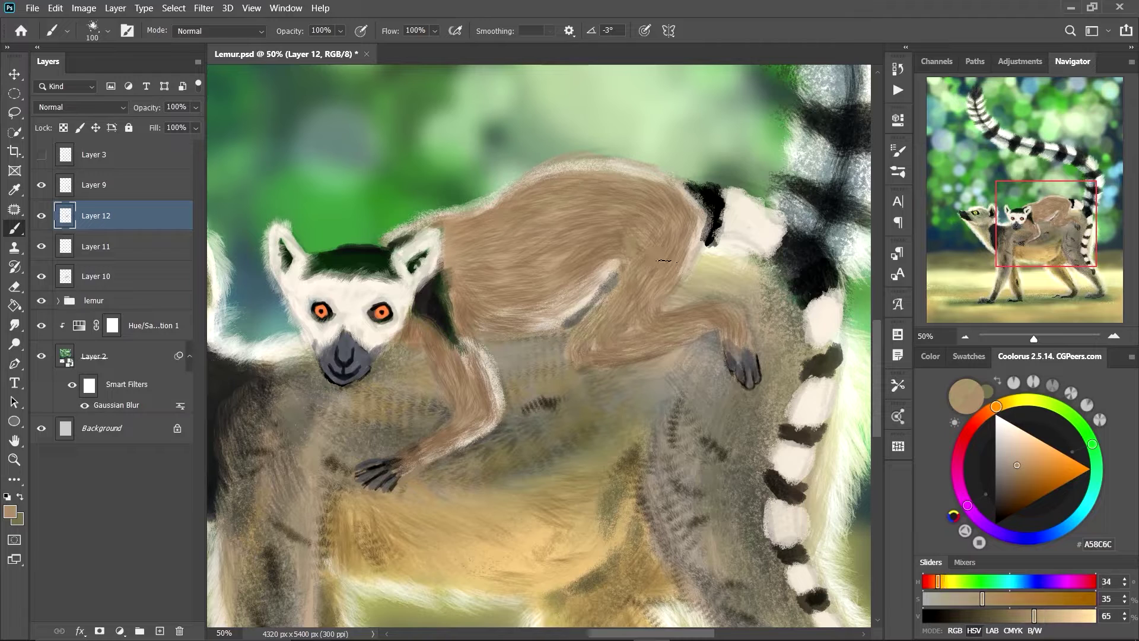
# Repaint the mother's white tail bands with near-white fur.
pyautogui.click(1004, 423)
pyautogui.moveTo(806, 414)
pyautogui.mouseDown()
pyautogui.moveTo(642, 289)
pyautogui.moveTo(608, 415)
pyautogui.mouseUp()
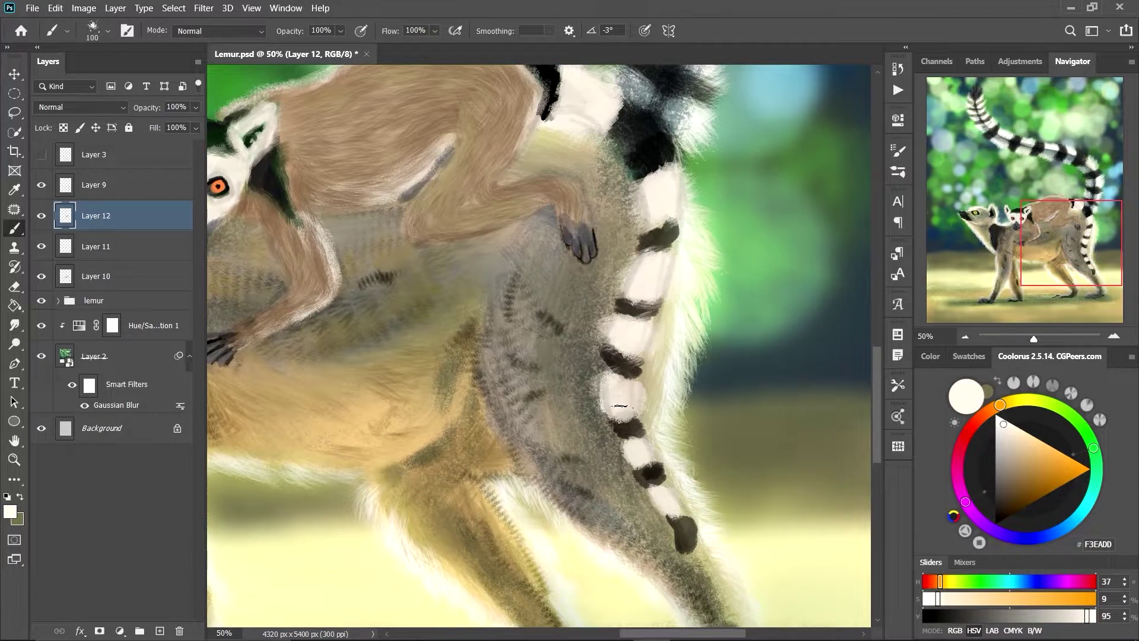
pyautogui.moveTo(646, 368); pyautogui.dragTo(594, 428)
pyautogui.moveTo(653, 178); pyautogui.dragTo(617, 297)
# Paint the black tail bands darker and larger along the tail.
pyautogui.keyDown('alt'); pyautogui.click(682, 525); pyautogui.keyUp('alt')
pyautogui.moveTo(682, 526); pyautogui.dragTo(678, 547)
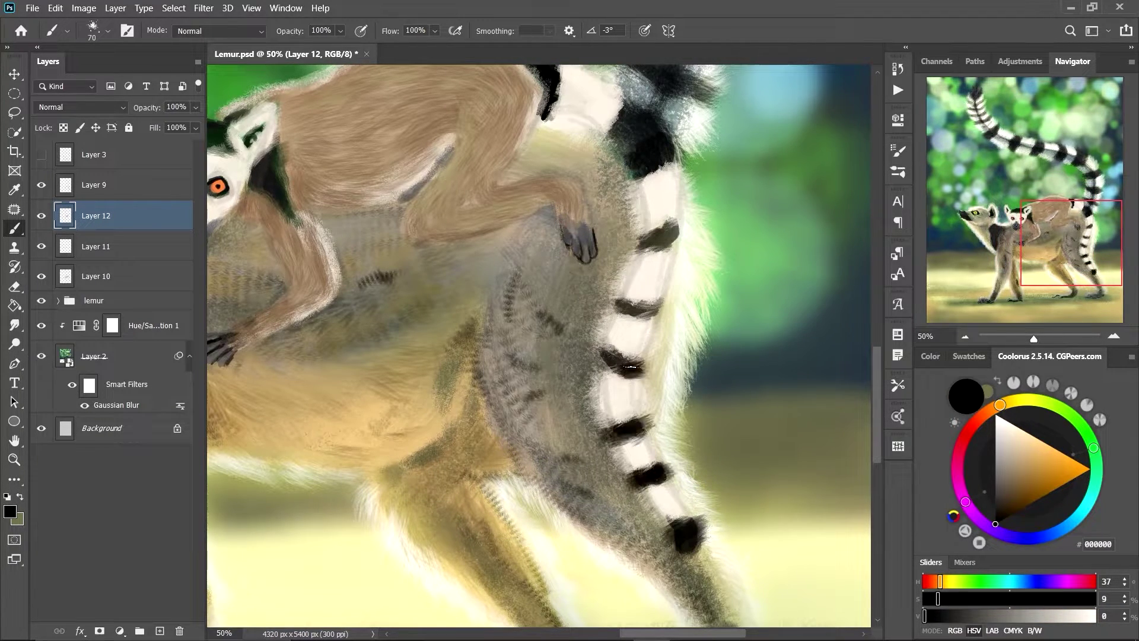
pyautogui.moveTo(630, 368); pyautogui.dragTo(652, 101)
pyautogui.moveTo(652, 119); pyautogui.dragTo(666, 190)
pyautogui.moveTo(653, 297); pyautogui.dragTo(660, 381)
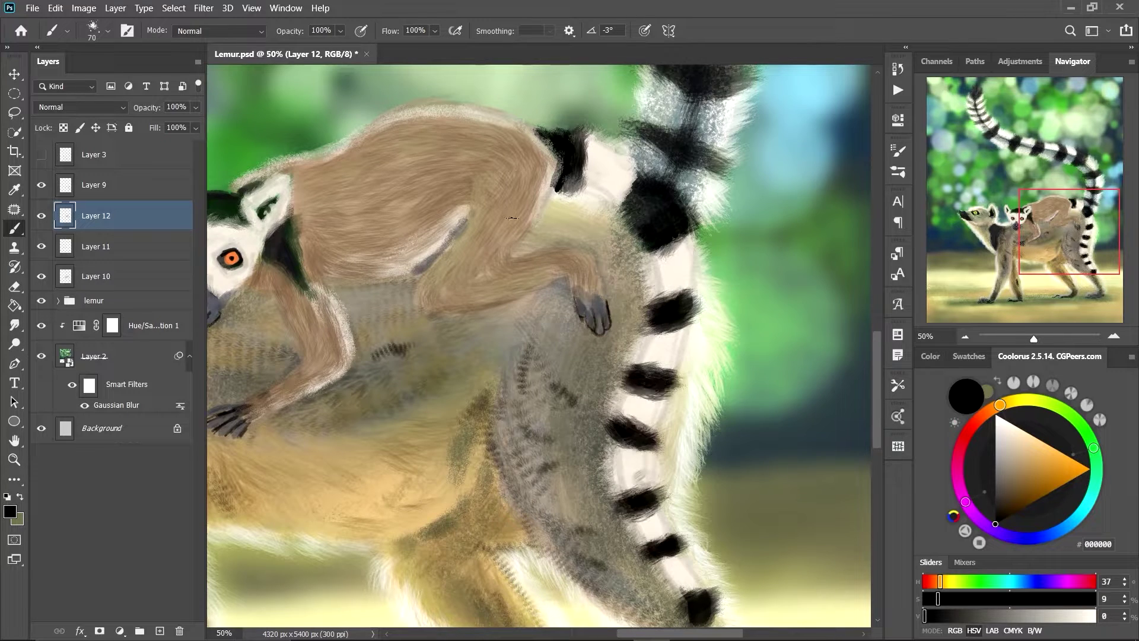
pyautogui.hscroll(-5, 512, 218)
pyautogui.press('[')
pyautogui.press('[')
pyautogui.press('[')
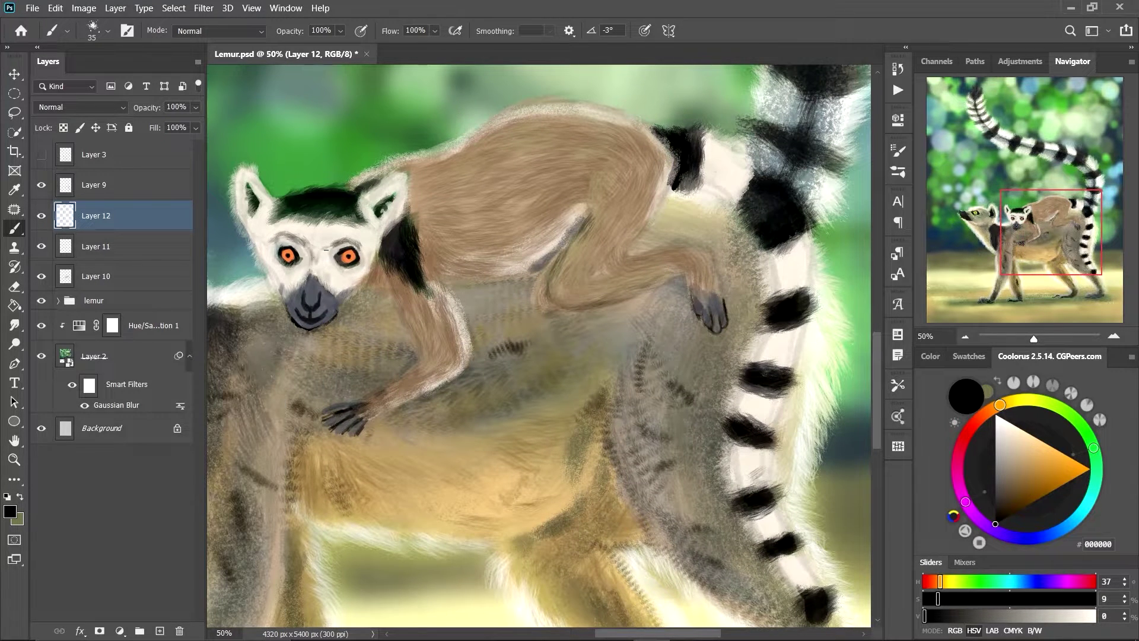
# Sample a near-white colour, then darken it to a grey shading colour.
pyautogui.scroll(-5, 364, 414)
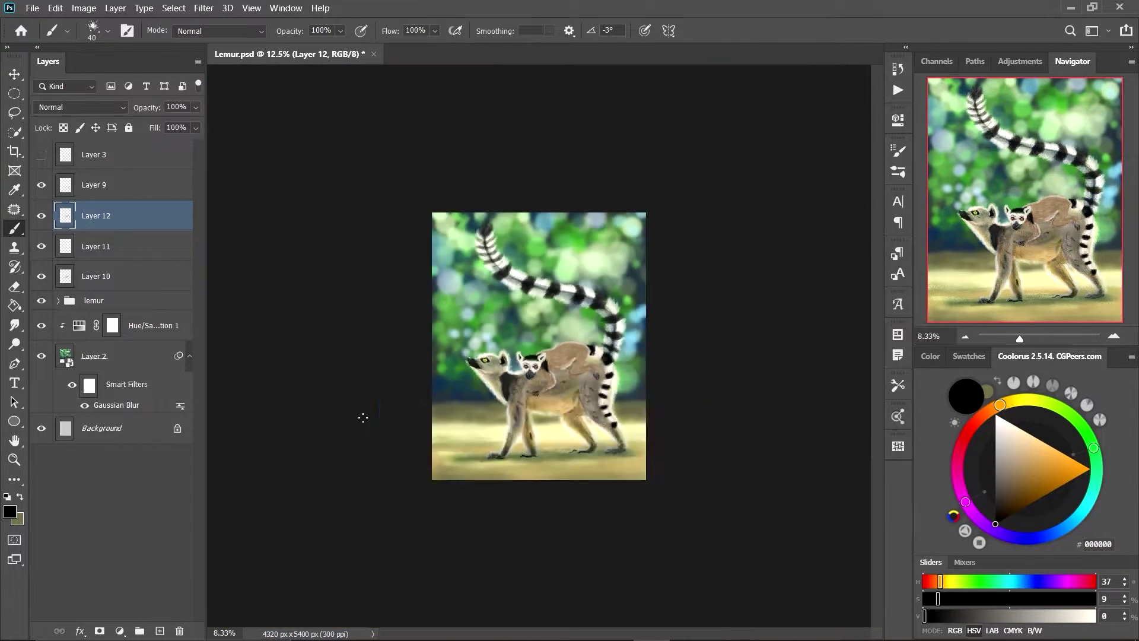
pyautogui.scroll(3, 652, 307)
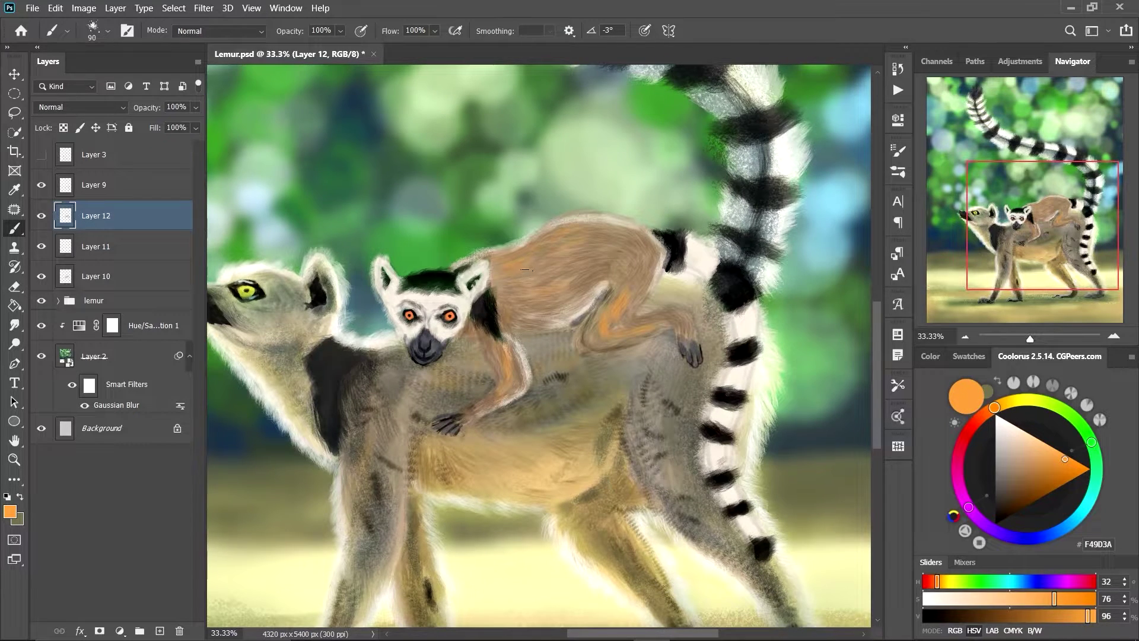
pyautogui.moveTo(526, 270); pyautogui.dragTo(498, 376)
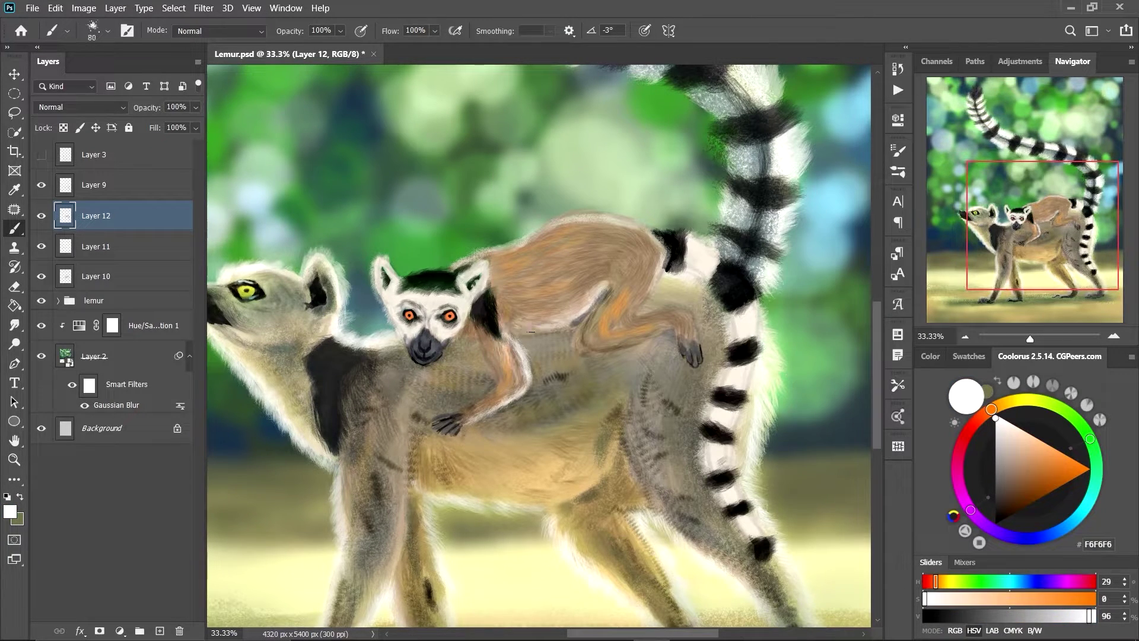
pyautogui.keyDown('alt'); pyautogui.click(435, 337); pyautogui.keyUp('alt')
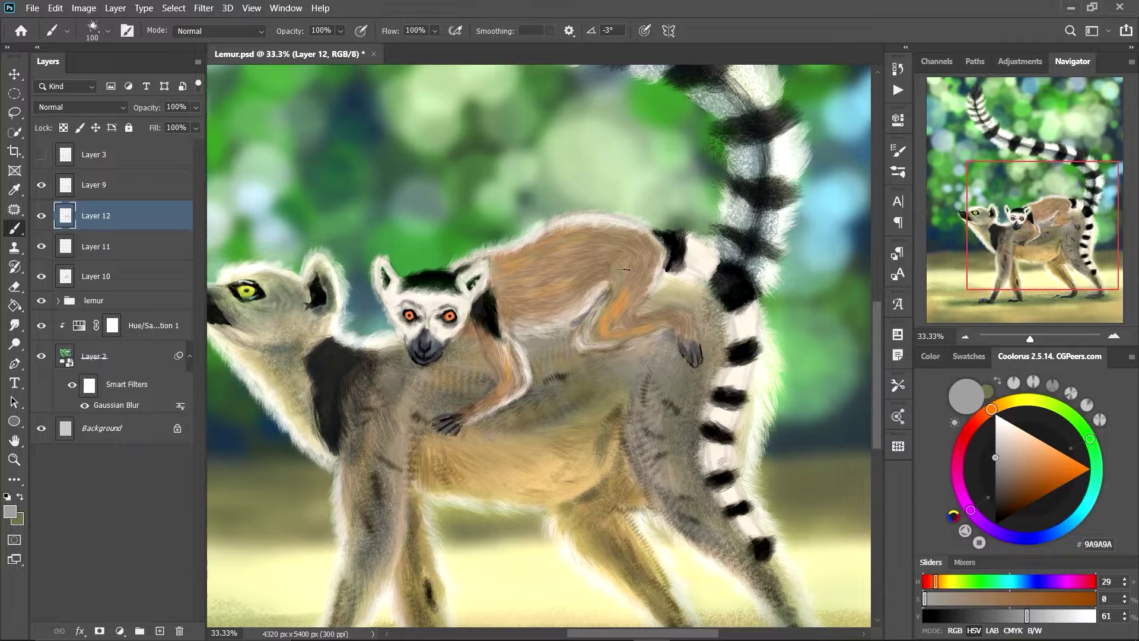
pyautogui.scroll(-3, 504, 268)
pyautogui.scroll(2, 503, 269)
# Group the painting layers, add a shading layer, and darken the baby and the mother's back.
pyautogui.hotkey('ctrl', 'g')
pyautogui.hotkey('ctrl', 'g')
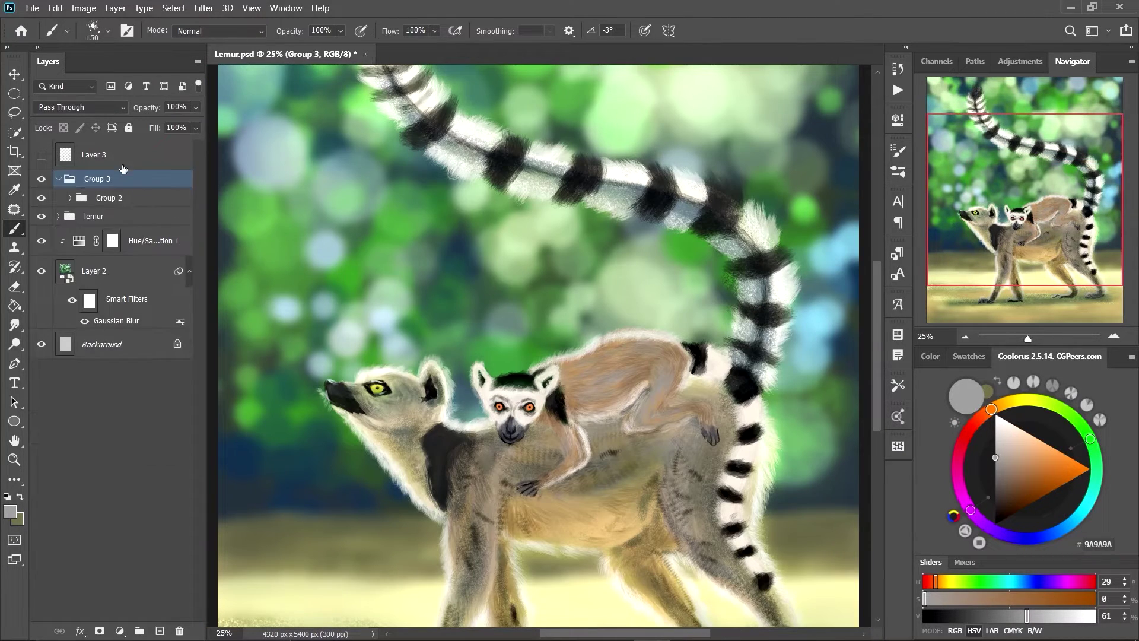
pyautogui.hotkey('ctrl', 'shift', 'n')
pyautogui.click(497, 248)
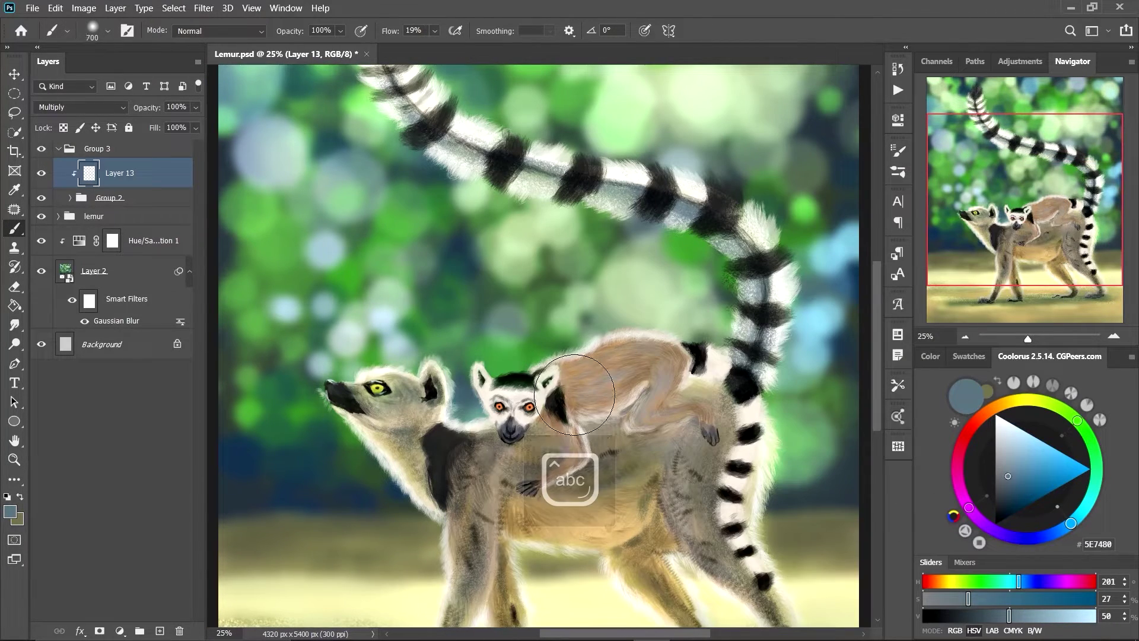
pyautogui.moveTo(533, 390)
pyautogui.mouseDown()
pyautogui.moveTo(517, 419)
pyautogui.moveTo(600, 380)
pyautogui.moveTo(687, 419)
pyautogui.mouseUp()
pyautogui.moveTo(602, 387)
pyautogui.mouseDown()
pyautogui.moveTo(745, 409)
pyautogui.moveTo(731, 470)
pyautogui.mouseUp()
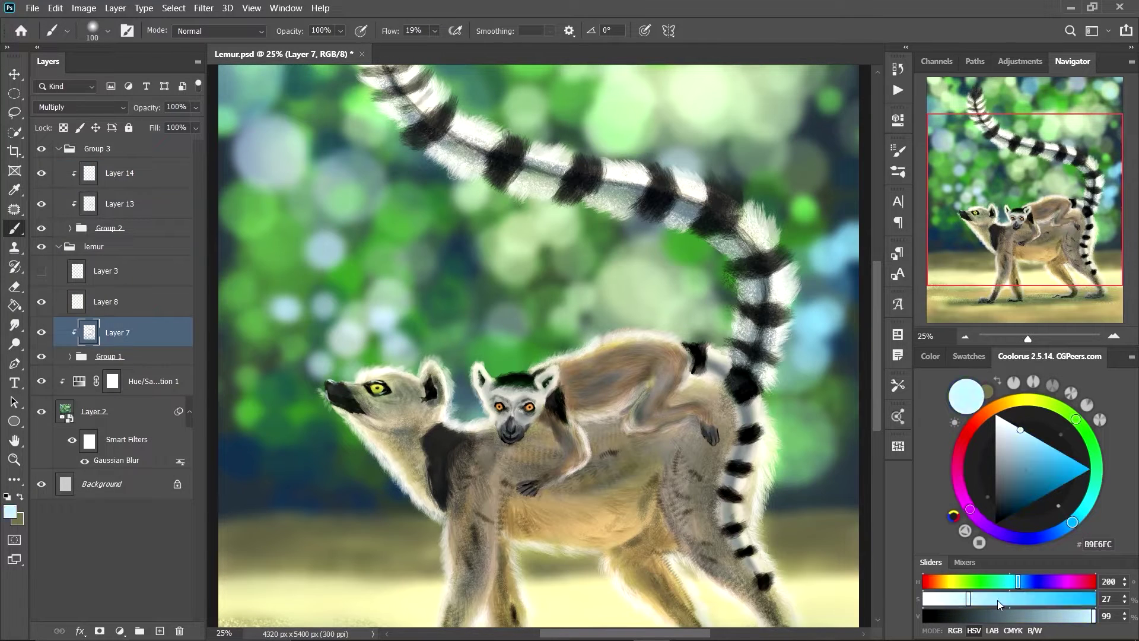
pyautogui.moveTo(612, 411); pyautogui.dragTo(712, 427)
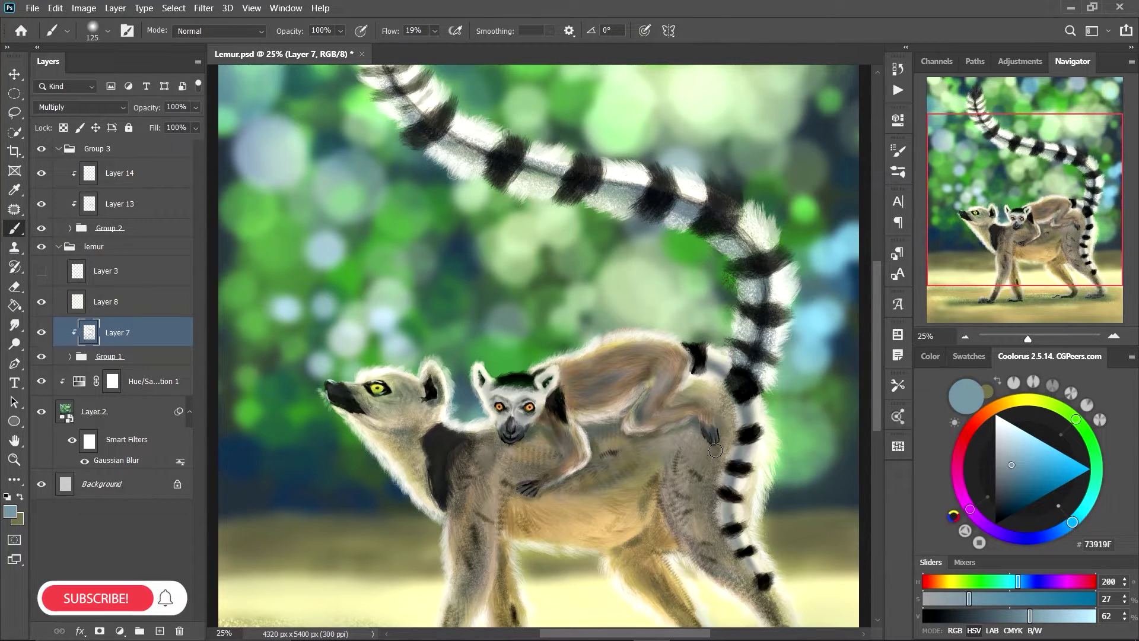
pyautogui.moveTo(593, 442); pyautogui.dragTo(572, 460)
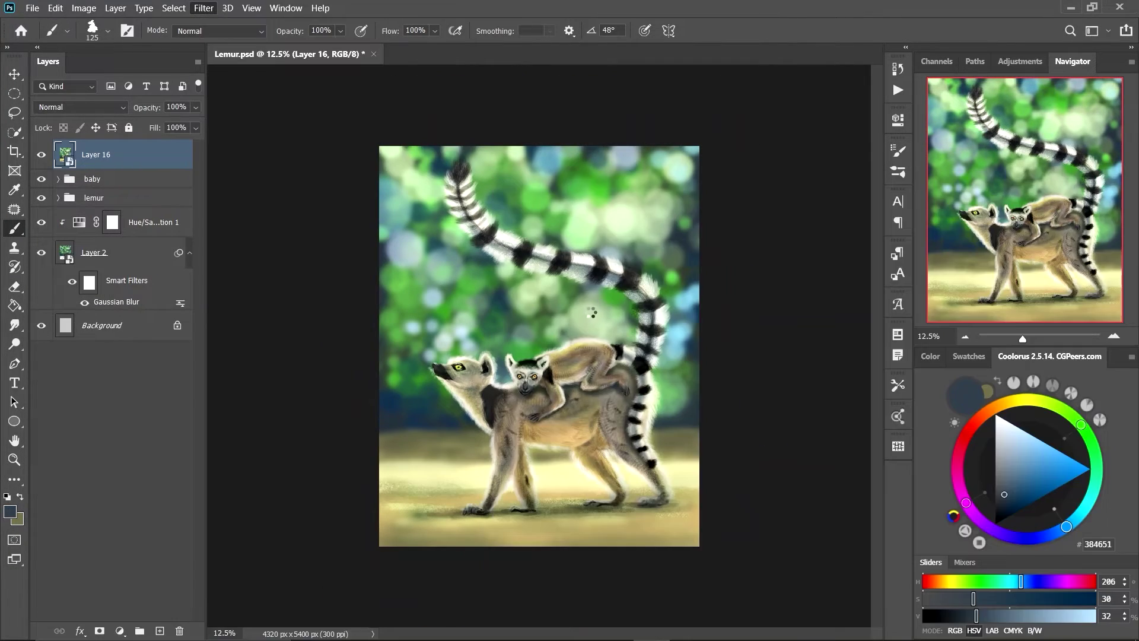
# In the Camera Raw Filter, boost the orange saturation and view the HSL hue controls.
pyautogui.hotkey('ctrl', 'shift', 'a')
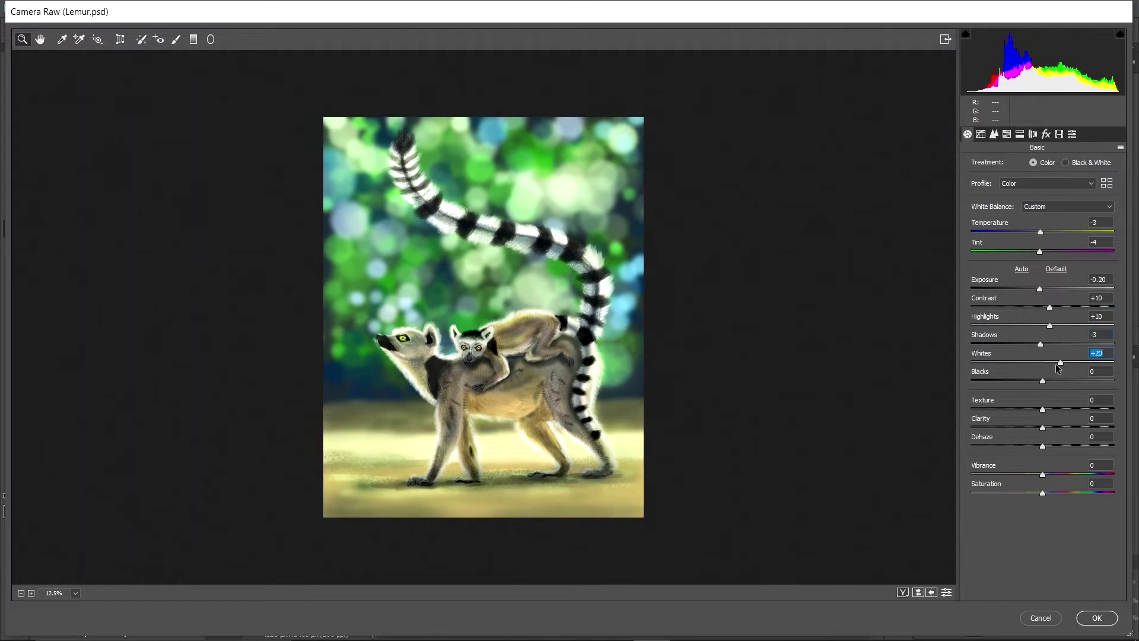
pyautogui.hotkey('ctrl', 'alt', '2')
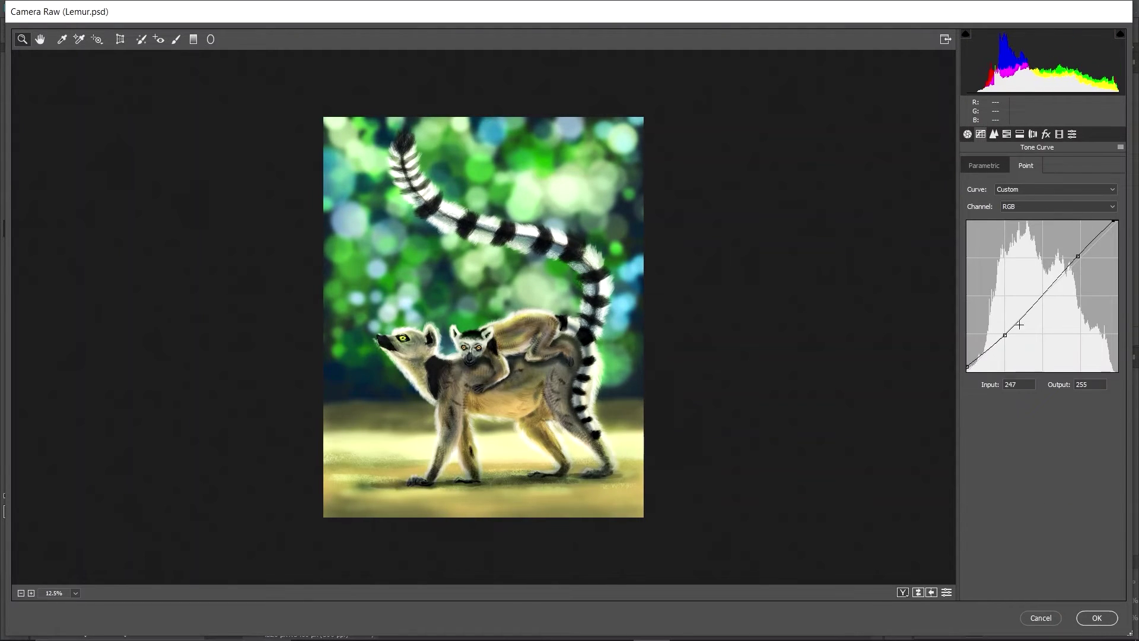
pyautogui.hotkey('ctrl', 'alt', '4')
pyautogui.click(1016, 165)
pyautogui.moveTo(1043, 229); pyautogui.dragTo(1054, 229)
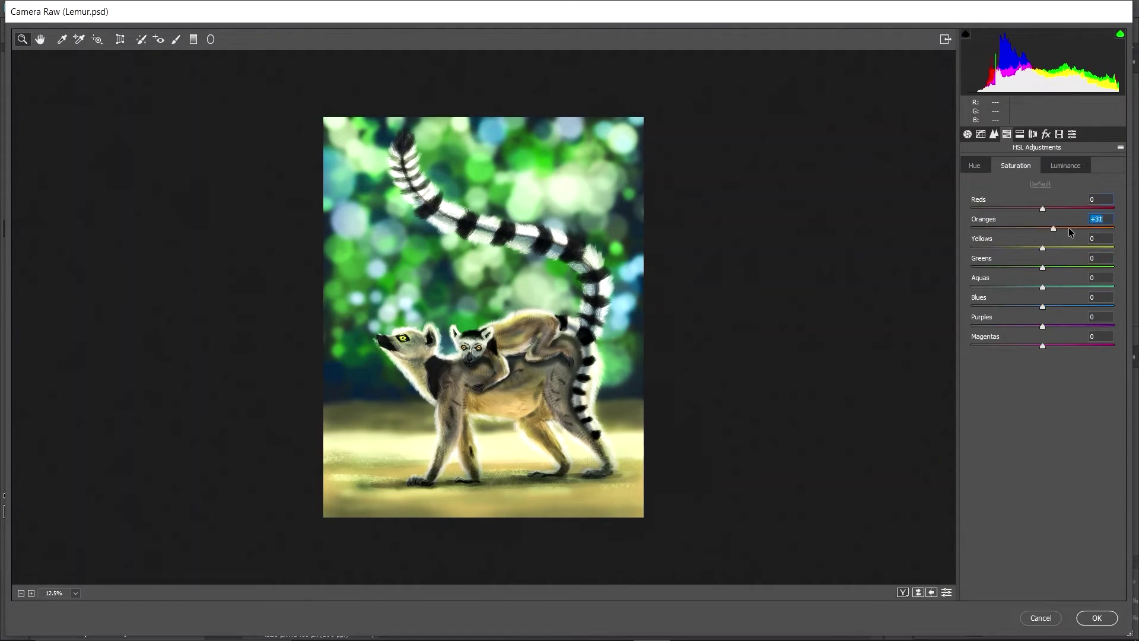
pyautogui.click(975, 166)
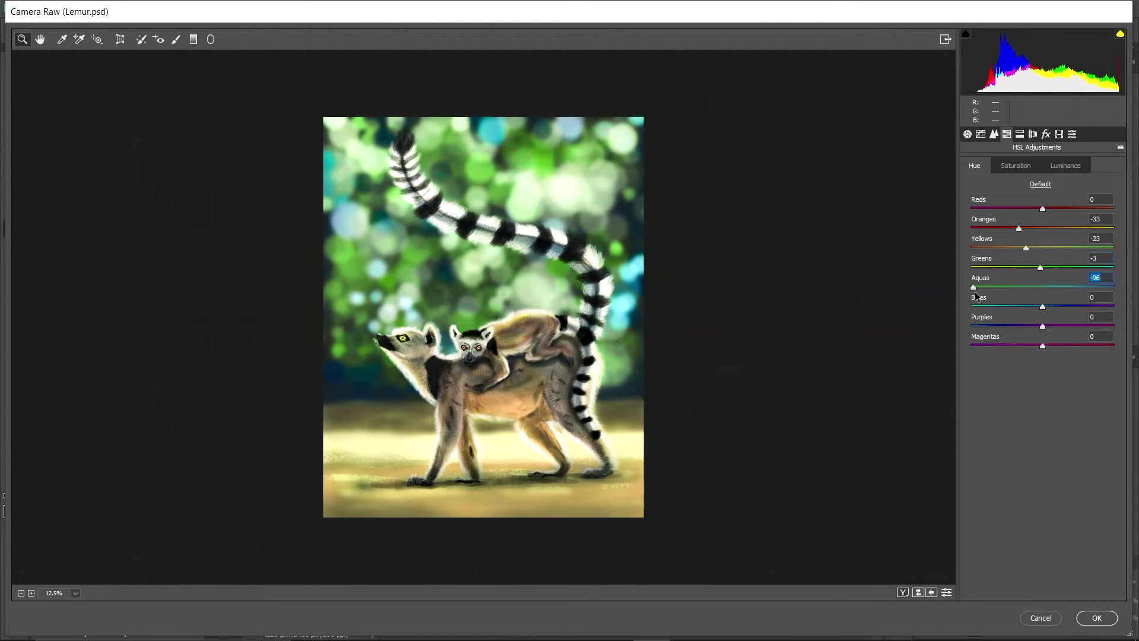
# Cool the shadow tint and shift the red, green and blue primaries in Calibration.
pyautogui.hotkey('ctrl', 'alt', '5')
pyautogui.hotkey('ctrl', 'alt', '7')
pyautogui.hotkey('ctrl', 'alt', '8')
pyautogui.moveTo(1042, 211)
pyautogui.mouseDown()
pyautogui.moveTo(963, 211)
pyautogui.moveTo(1037, 211)
pyautogui.mouseUp()
pyautogui.moveTo(1043, 248); pyautogui.dragTo(1040, 266)
pyautogui.moveTo(1042, 303)
pyautogui.mouseDown()
pyautogui.moveTo(1049, 321)
pyautogui.moveTo(1034, 359)
pyautogui.mouseUp()
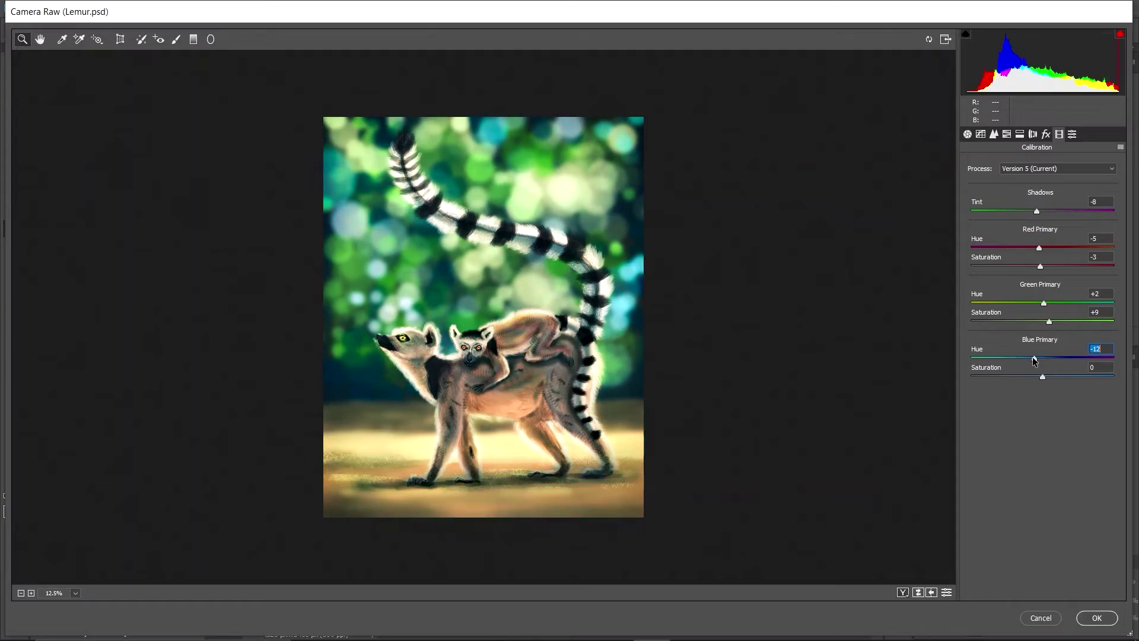
# Darken the top with a -0.25 exposure graduated filter and apply the grading.
pyautogui.press('g')
pyautogui.moveTo(504, 112); pyautogui.dragTo(500, 171)
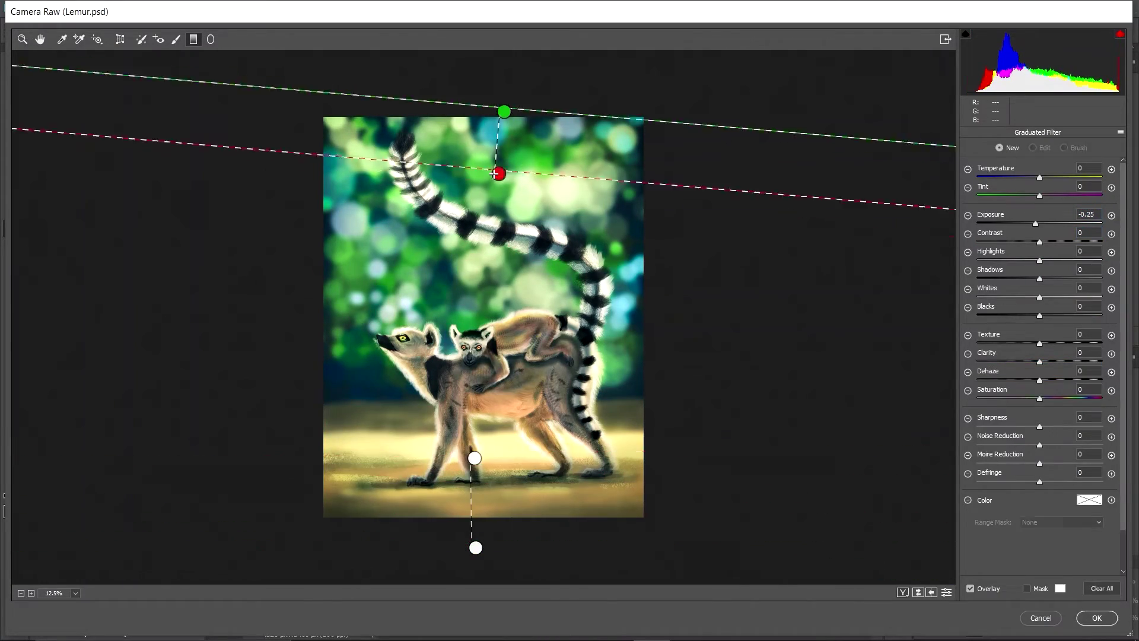
pyautogui.click(1097, 618)
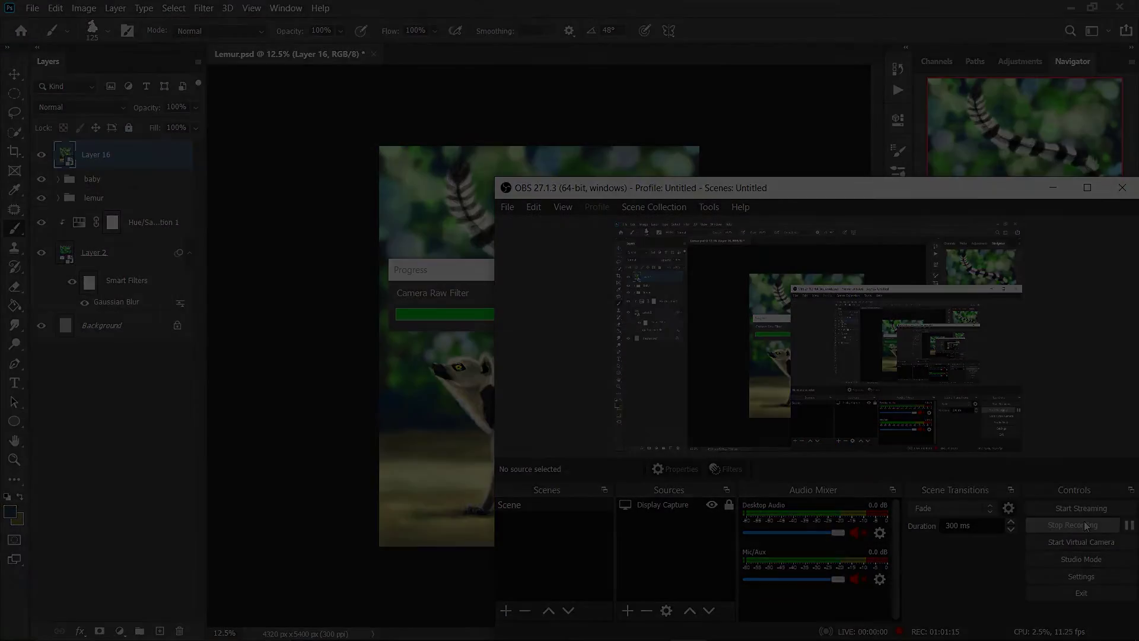